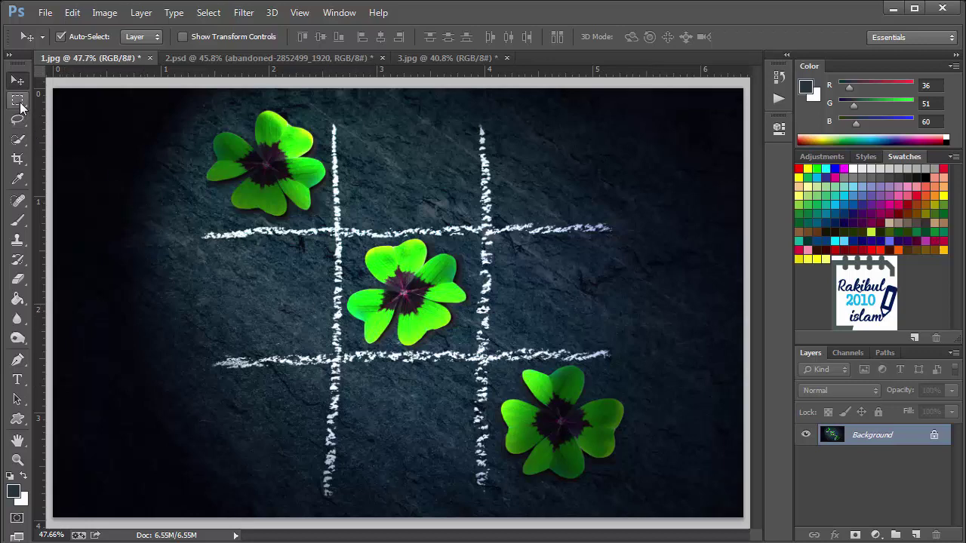
With the Rectangular Marquee, practise a large rectangle across the chalk grid, then deselect it
{"action": "left_click", "coordinate": [20, 108]}
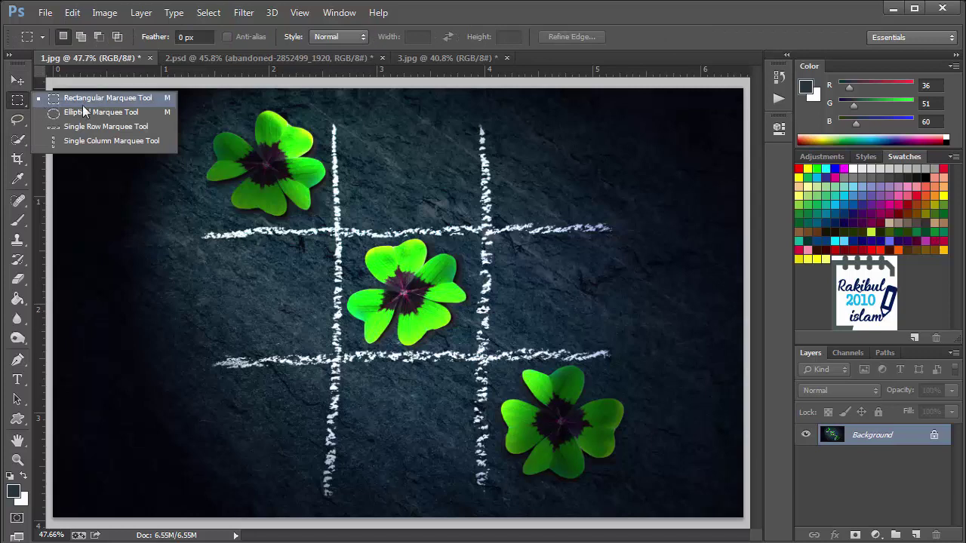
{"action": "left_click", "coordinate": [118, 105]}
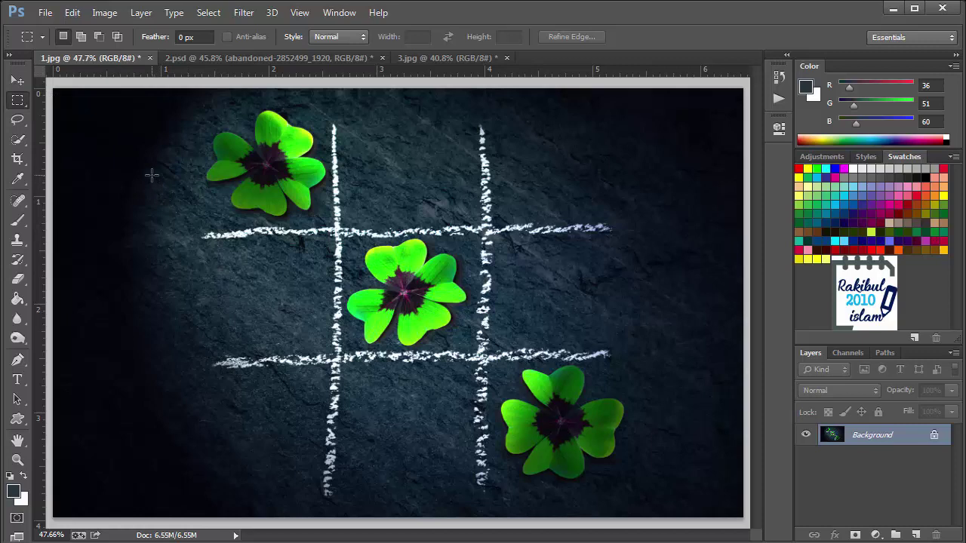
{"action": "left_click_drag", "start_coordinate": [152, 176], "coordinate": [487, 370]}
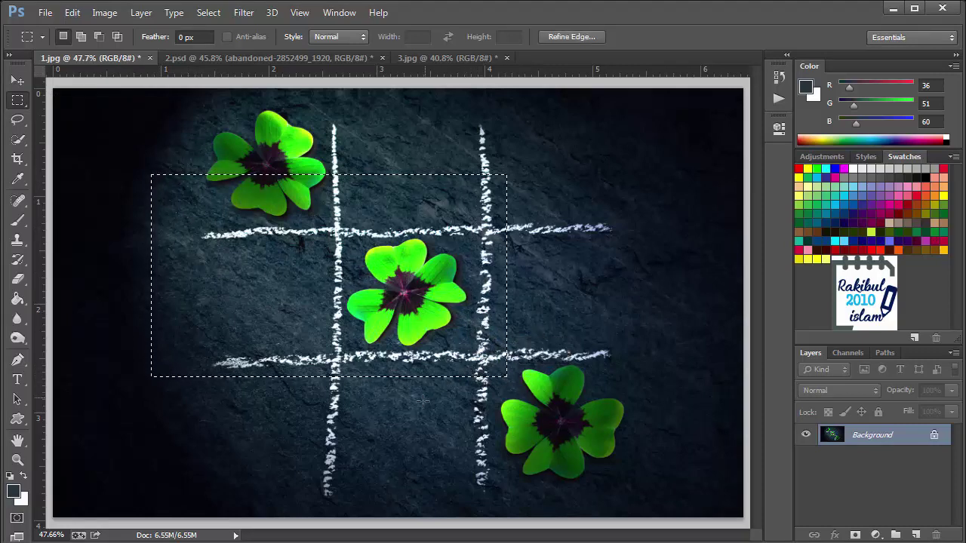
{"action": "left_click", "coordinate": [314, 326]}
Draw rectangles around the centre clover and right-middle area, finishing with one around the bottom-right clover
{"action": "left_click_drag", "start_coordinate": [247, 236], "coordinate": [479, 399]}
{"action": "left_click_drag", "start_coordinate": [486, 195], "coordinate": [654, 329]}
{"action": "left_click", "coordinate": [492, 374]}
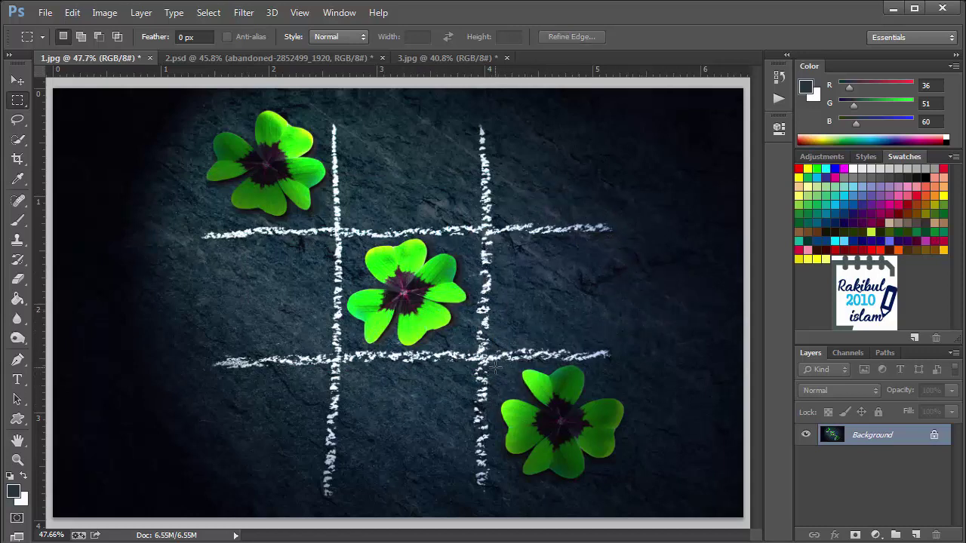
{"action": "left_click_drag", "start_coordinate": [495, 364], "coordinate": [627, 481]}
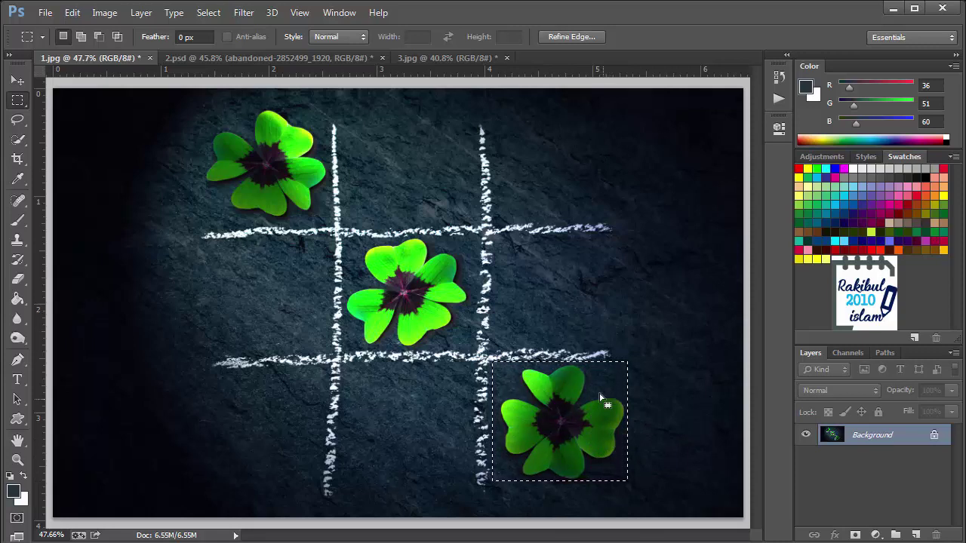
Copy the bottom-right clover selection to Layer 1 via Layer Via Copy, then check both layers' visibility
{"action": "right_click", "coordinate": [562, 417]}
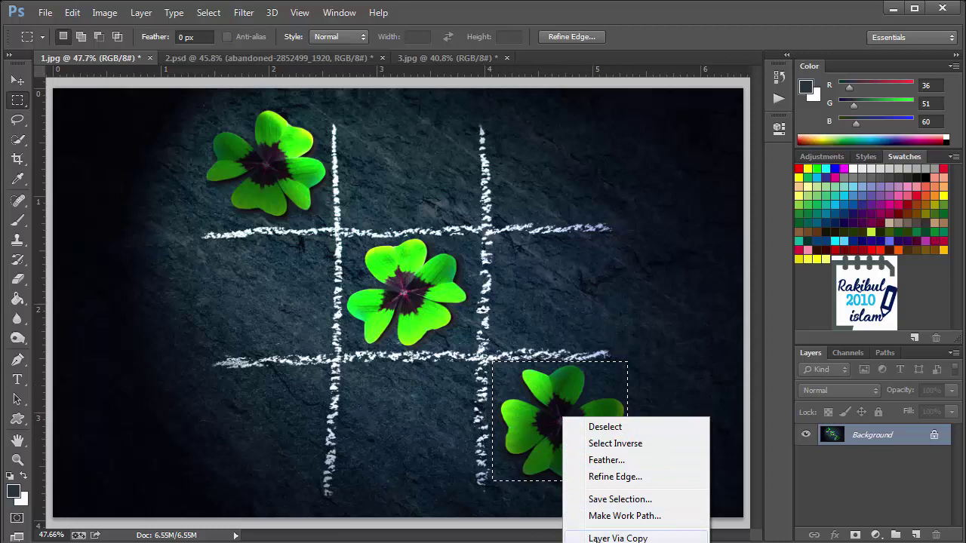
{"action": "left_click", "coordinate": [593, 538]}
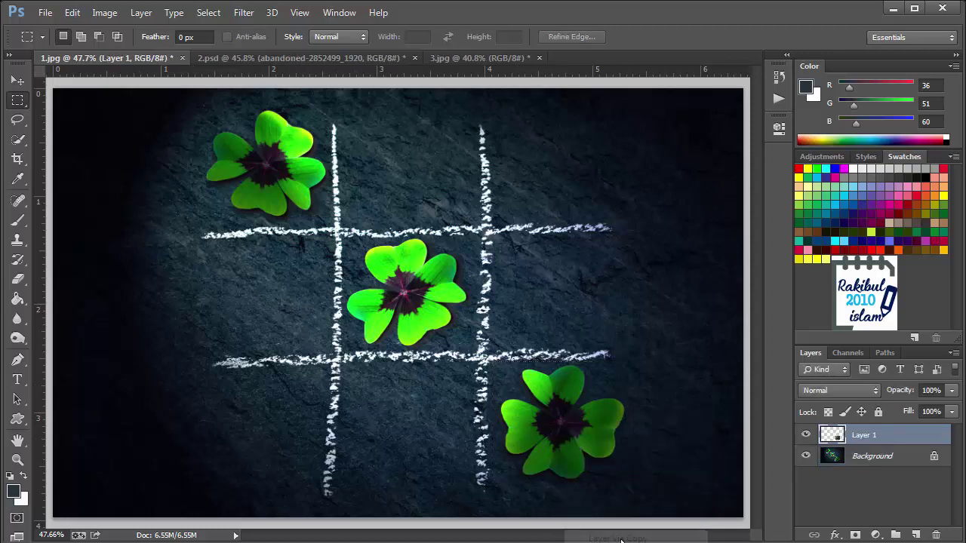
{"action": "left_click", "coordinate": [806, 457]}
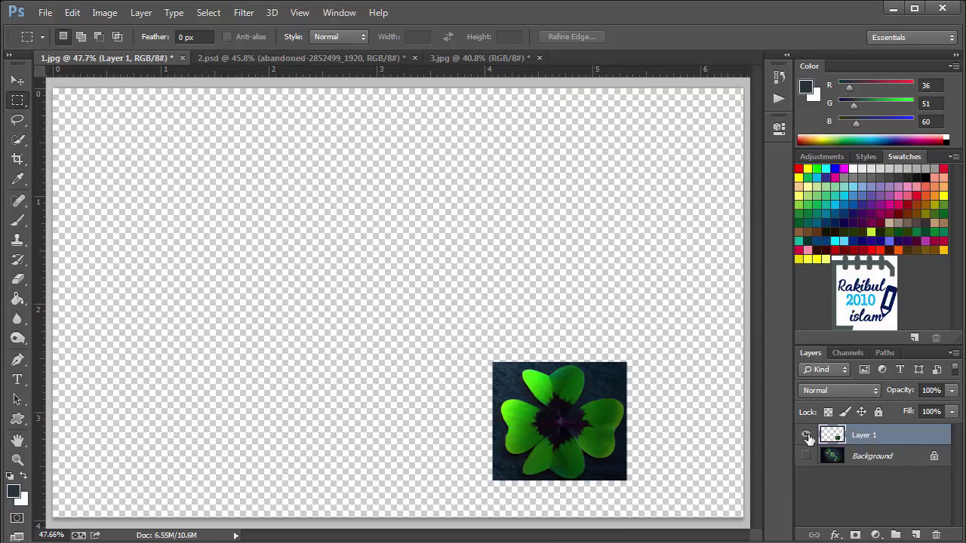
{"action": "left_click", "coordinate": [806, 435]}
{"action": "left_click", "coordinate": [806, 436]}
{"action": "left_click", "coordinate": [806, 455]}
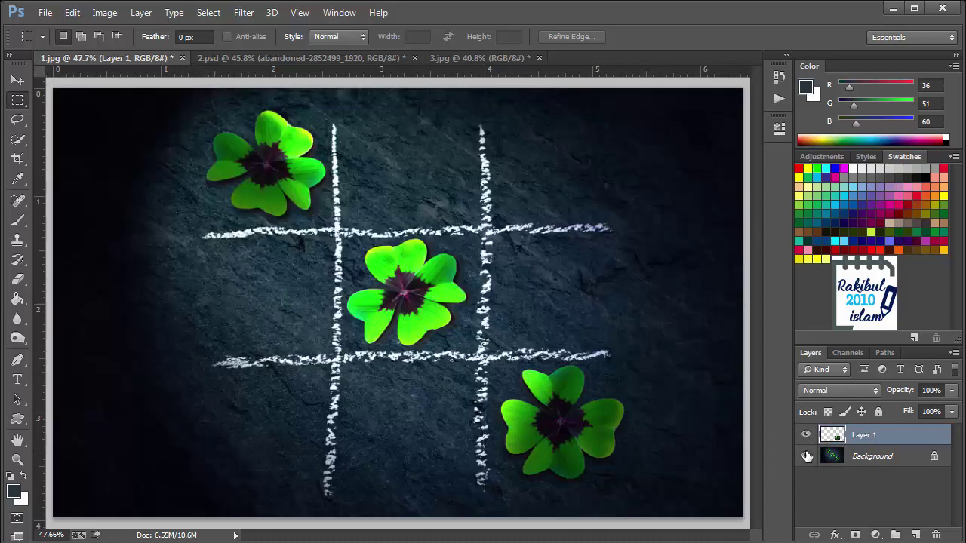
Move Layer 1's clover copy up into the empty right-middle grid square and nudge it into place
{"action": "left_click", "coordinate": [17, 80]}
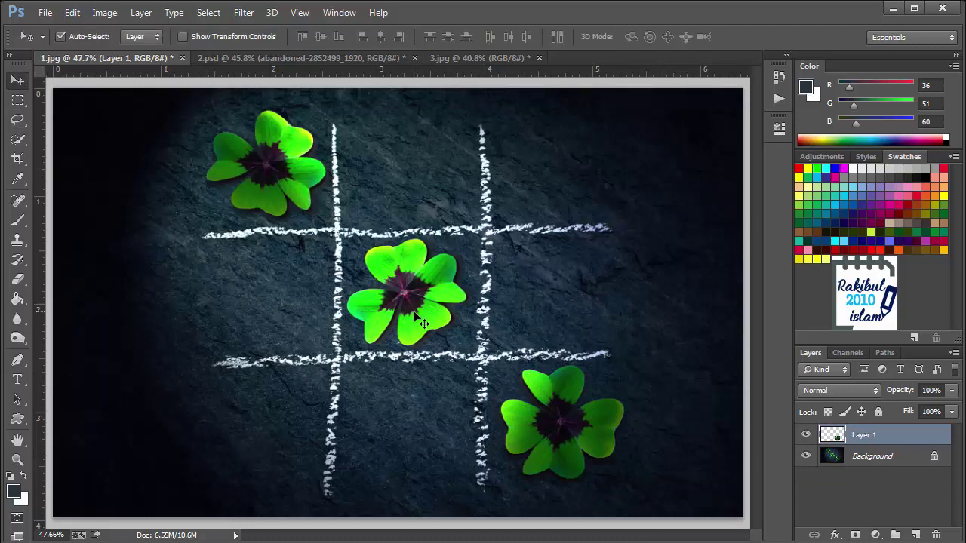
{"action": "left_click_drag", "start_coordinate": [578, 462], "coordinate": [573, 303]}
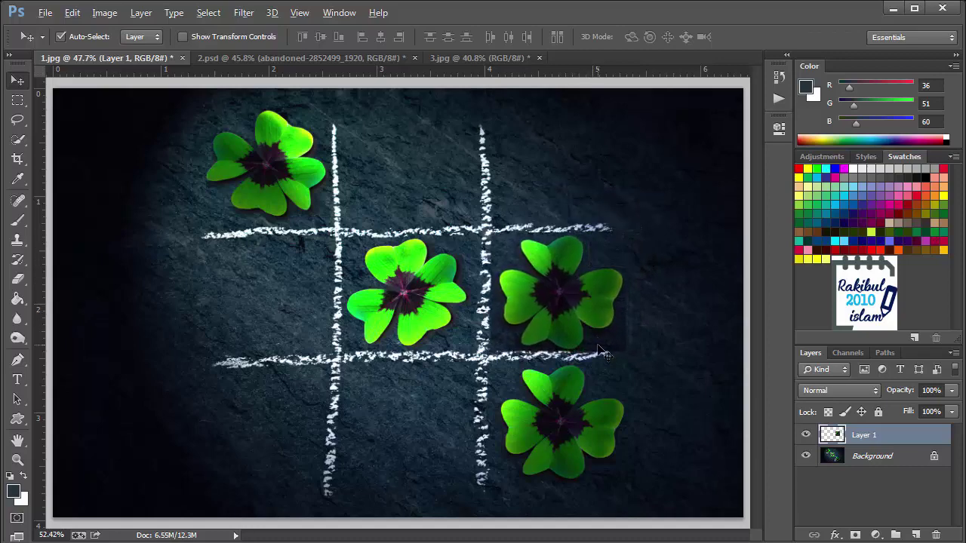
{"action": "scroll", "coordinate": [597, 336], "scroll_direction": "up", "scroll_amount": 3}
{"action": "key", "text": "alt"}
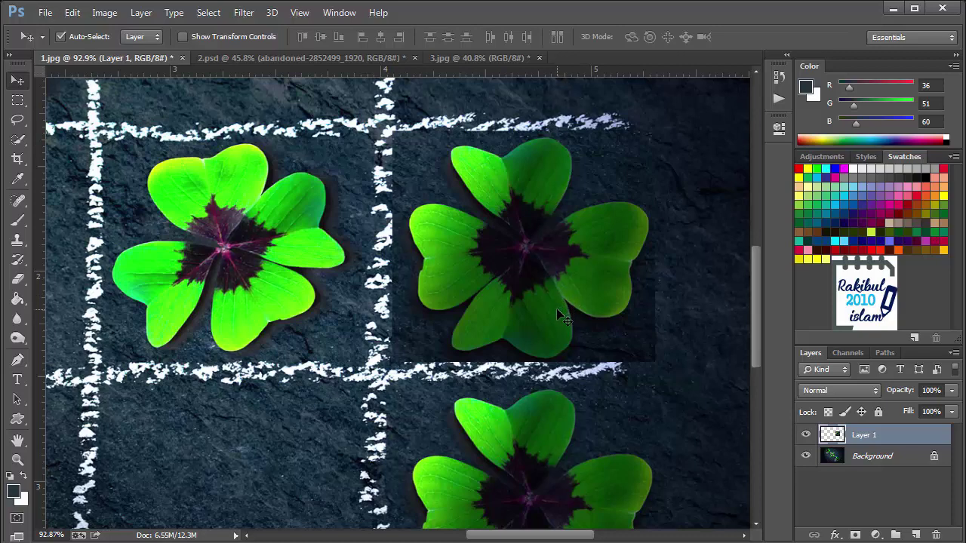
{"action": "left_click_drag", "start_coordinate": [553, 305], "coordinate": [551, 289]}
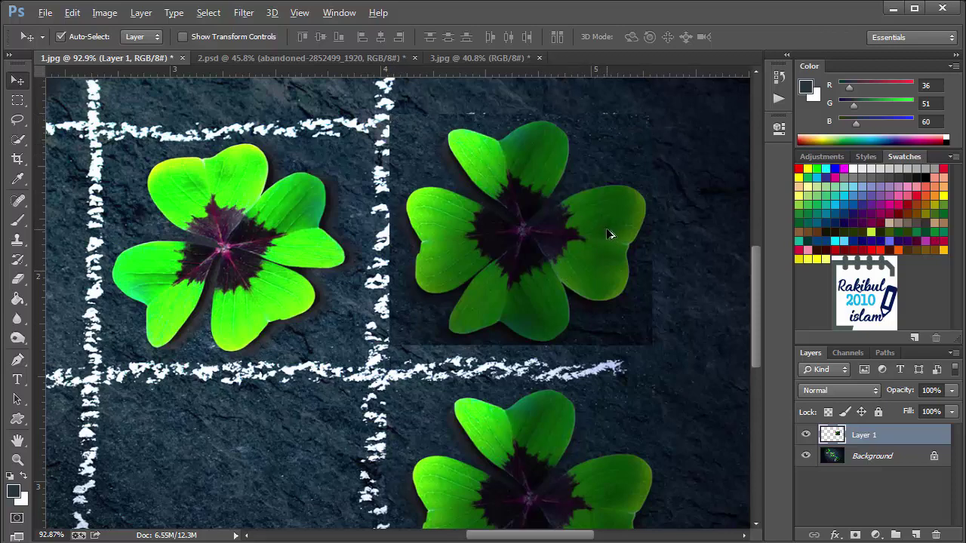
{"action": "scroll", "coordinate": [610, 236], "scroll_direction": "down", "scroll_amount": 4}
Delete Layer 1, then draw a 30 px feathered rectangle around the bottom-right clover
{"action": "scroll", "coordinate": [609, 235], "scroll_direction": "down", "scroll_amount": 1}
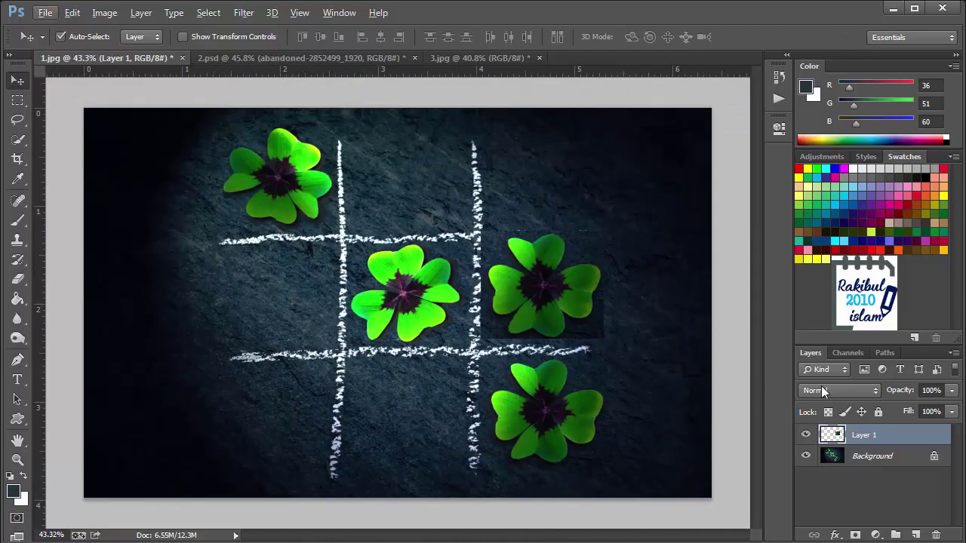
{"action": "left_click", "coordinate": [934, 534]}
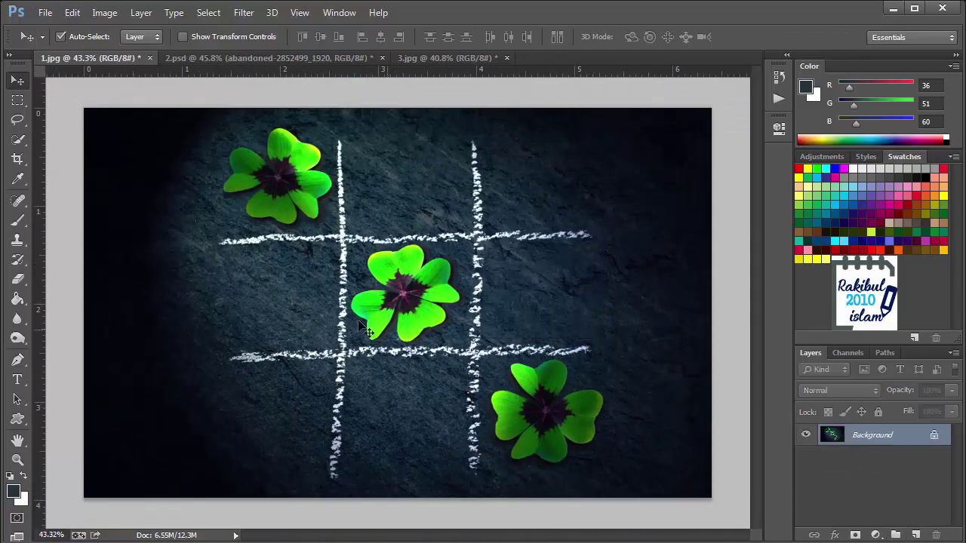
{"action": "left_click", "coordinate": [17, 99]}
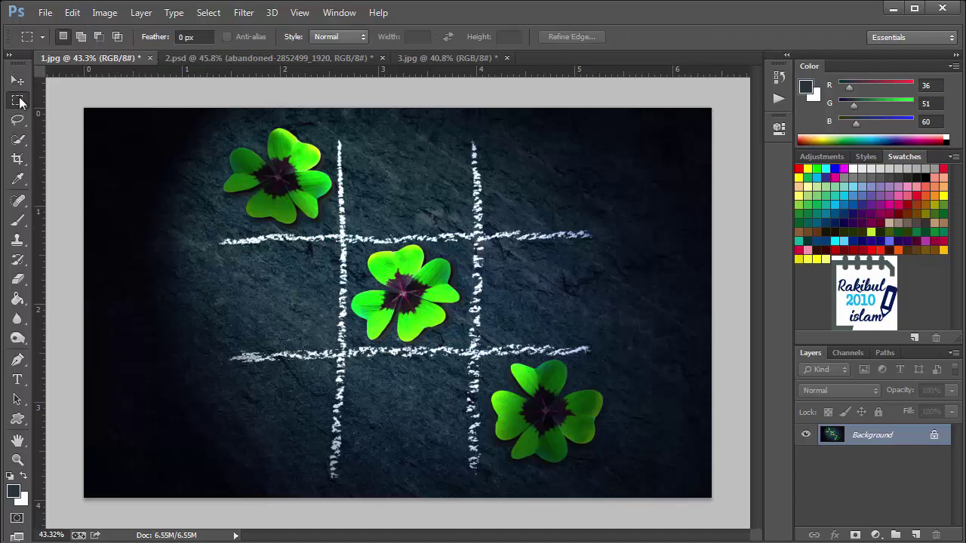
{"action": "left_click", "coordinate": [206, 38]}
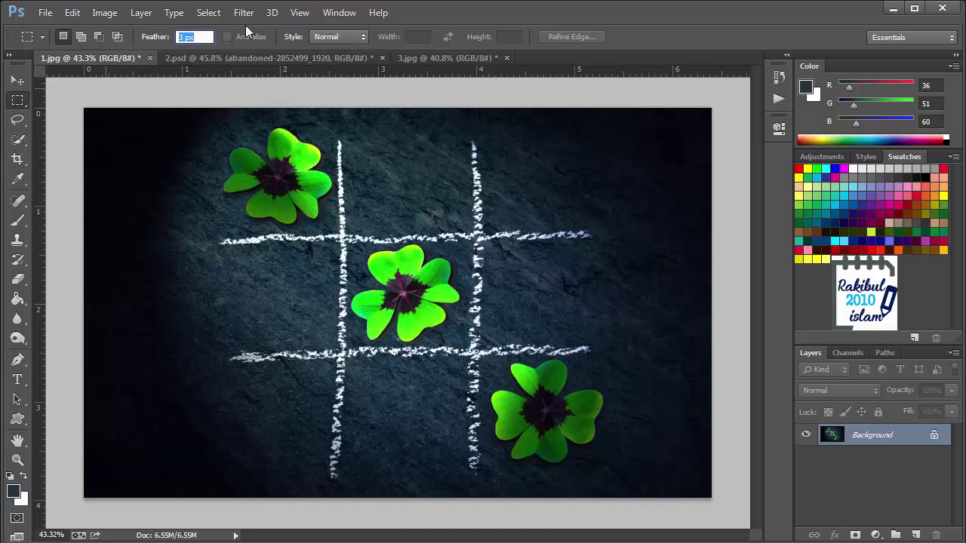
{"action": "type", "text": "30px"}
{"action": "key", "text": "BackSpace"}
{"action": "type", "text": "x"}
{"action": "left_click_drag", "start_coordinate": [489, 359], "coordinate": [605, 469]}
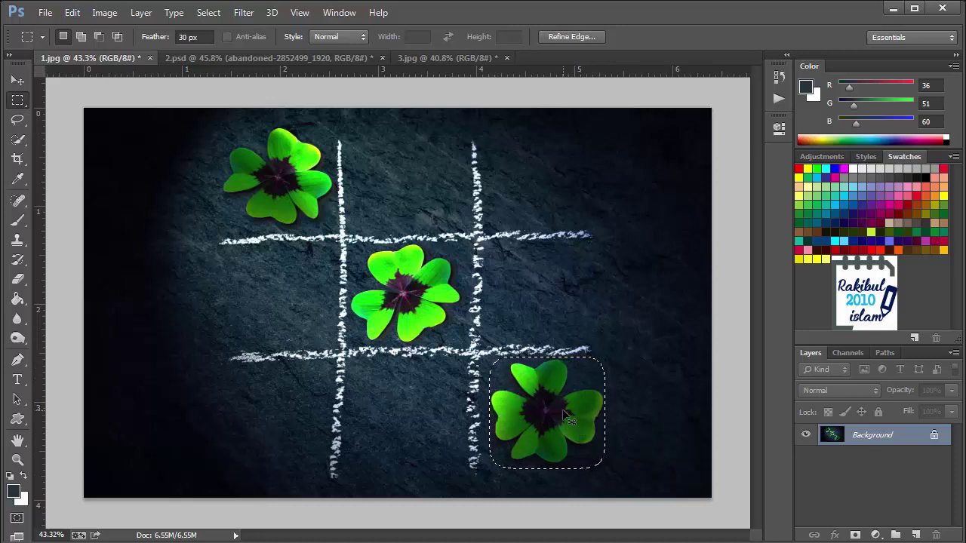
Copy the feathered clover to a new Layer 1 with Ctrl+J and check its soft edges against a hidden Background
{"action": "key", "text": "ctrl+j"}
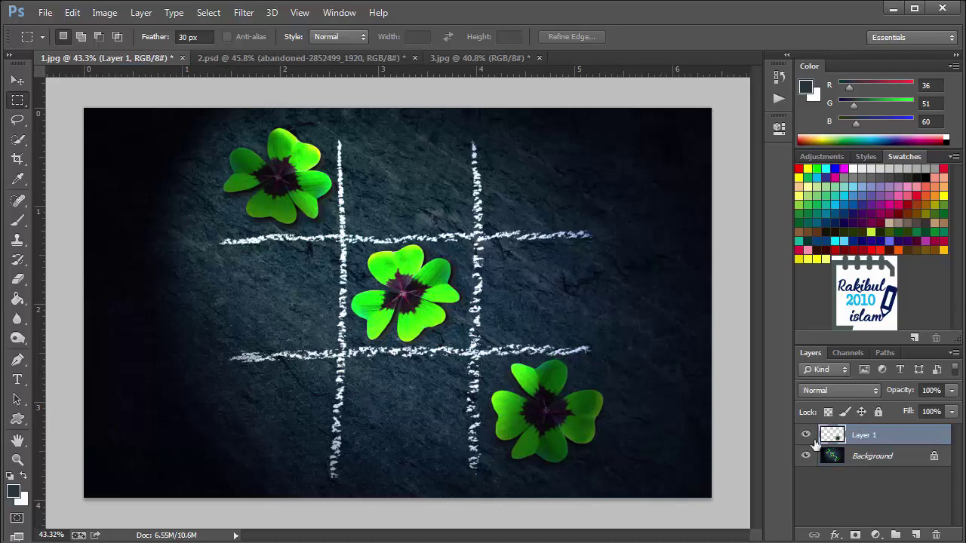
{"action": "left_click", "coordinate": [806, 456]}
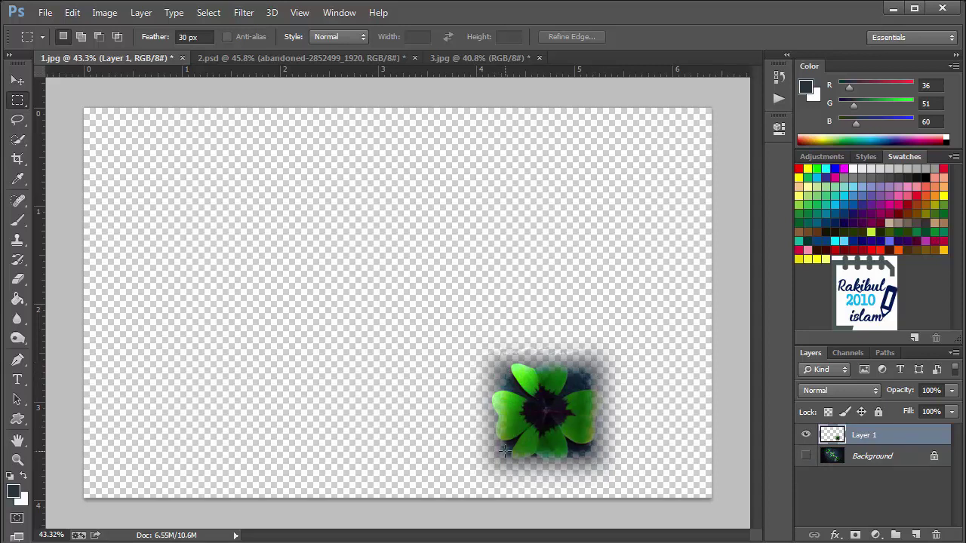
{"action": "left_click", "coordinate": [806, 456]}
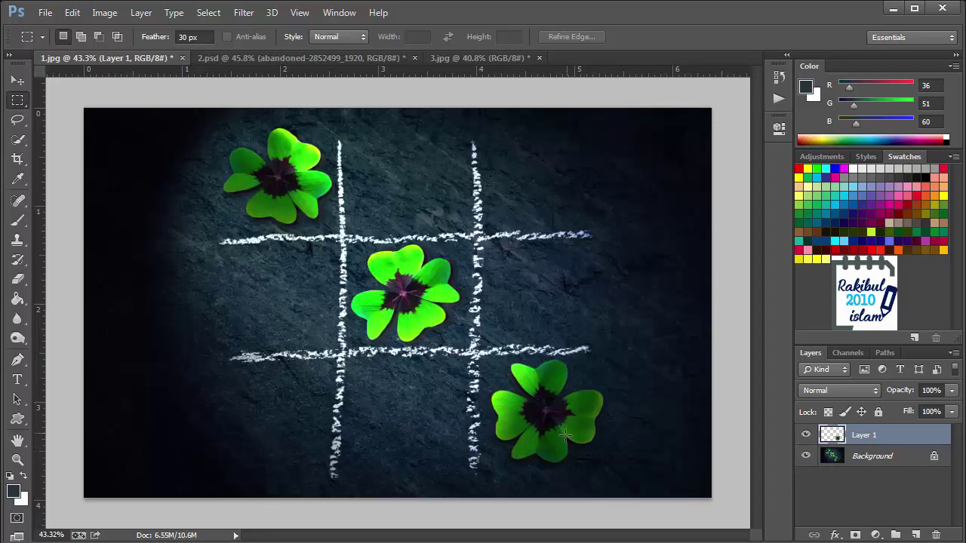
{"action": "left_click", "coordinate": [17, 80]}
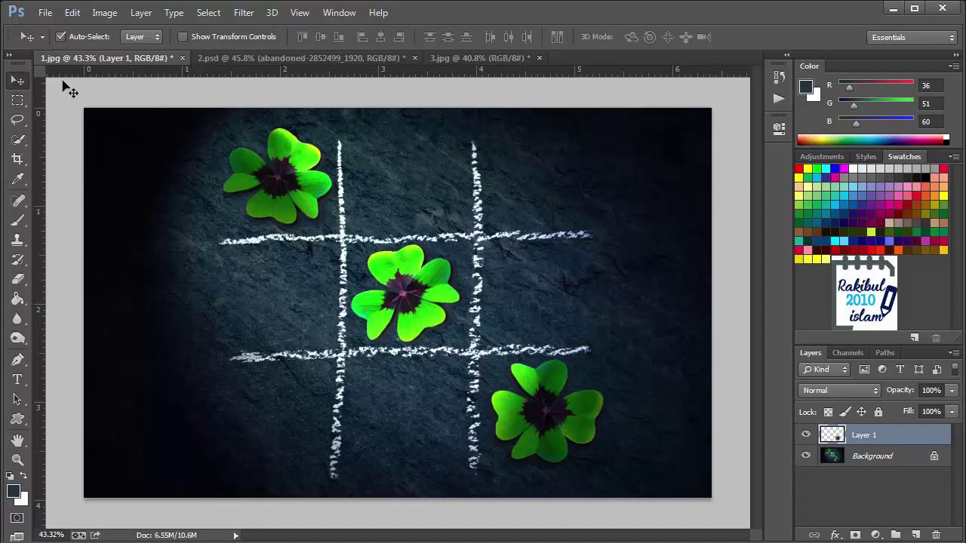
{"action": "scroll", "coordinate": [560, 385], "scroll_direction": "up", "scroll_amount": 1}
{"action": "left_click_drag", "start_coordinate": [557, 429], "coordinate": [558, 278]}
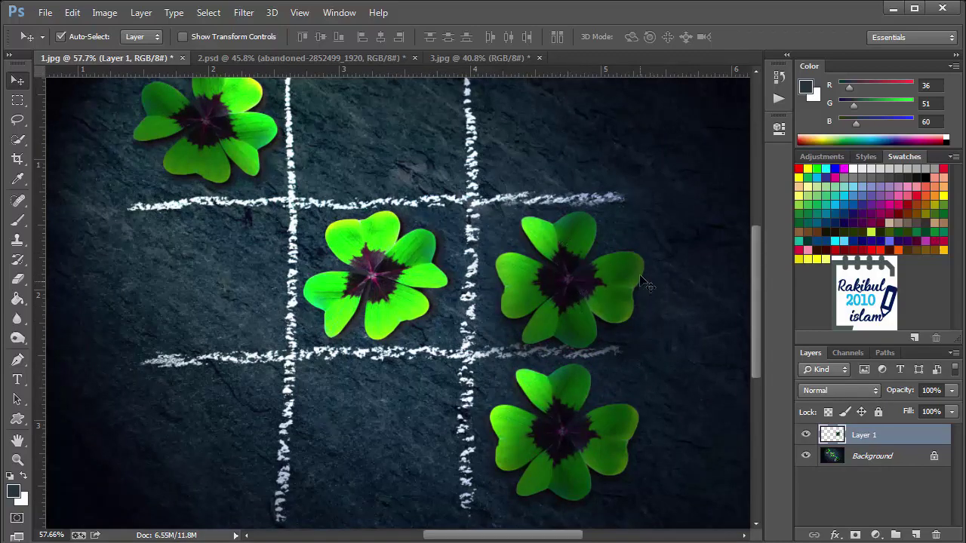
{"action": "scroll", "coordinate": [645, 247], "scroll_direction": "up", "scroll_amount": 1}
{"action": "scroll", "coordinate": [646, 244], "scroll_direction": "down", "scroll_amount": 1}
{"action": "scroll", "coordinate": [619, 280], "scroll_direction": "down", "scroll_amount": 2}
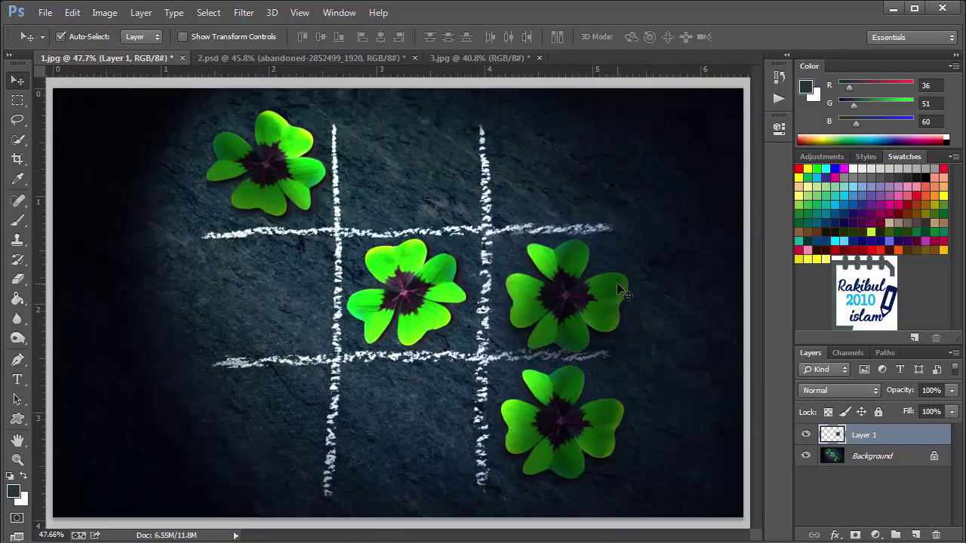
{"action": "scroll", "coordinate": [600, 283], "scroll_direction": "up", "scroll_amount": 3}
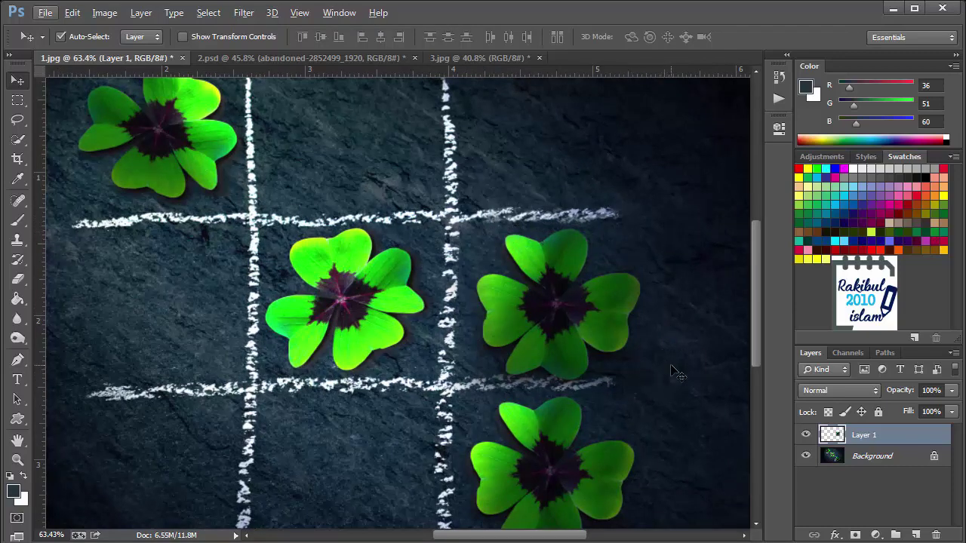
{"action": "left_click", "coordinate": [463, 253]}
{"action": "key", "text": "ctrl+0"}
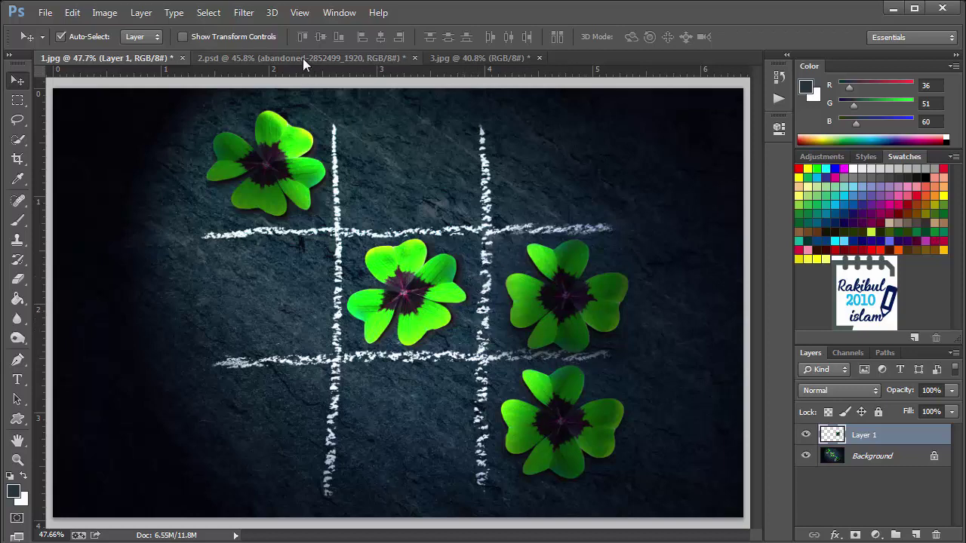
Switch to 2.psd and toggle Layer 0's visibility to reveal the moonlit abandoned-house layer beneath
{"action": "left_click", "coordinate": [267, 58]}
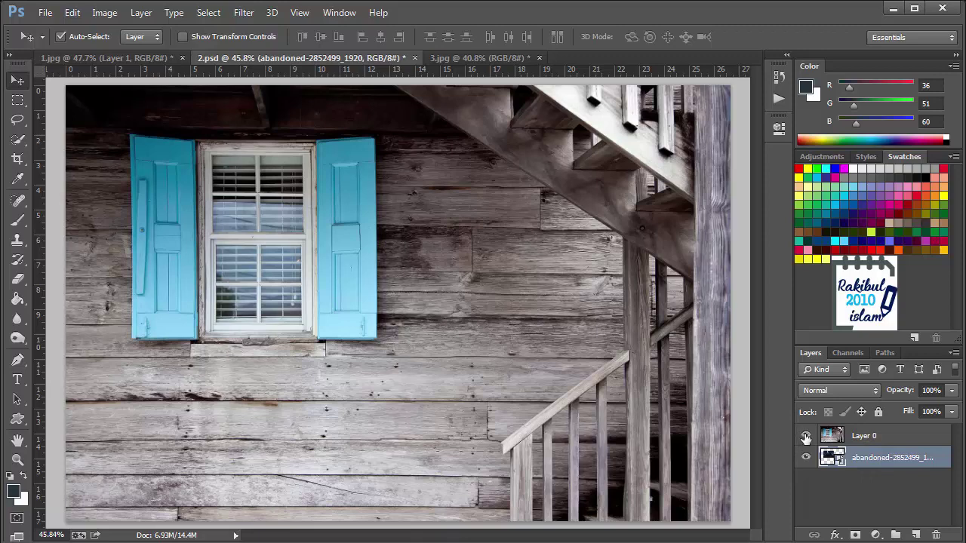
{"action": "left_click", "coordinate": [805, 436]}
{"action": "left_click", "coordinate": [805, 436]}
{"action": "left_click", "coordinate": [806, 436]}
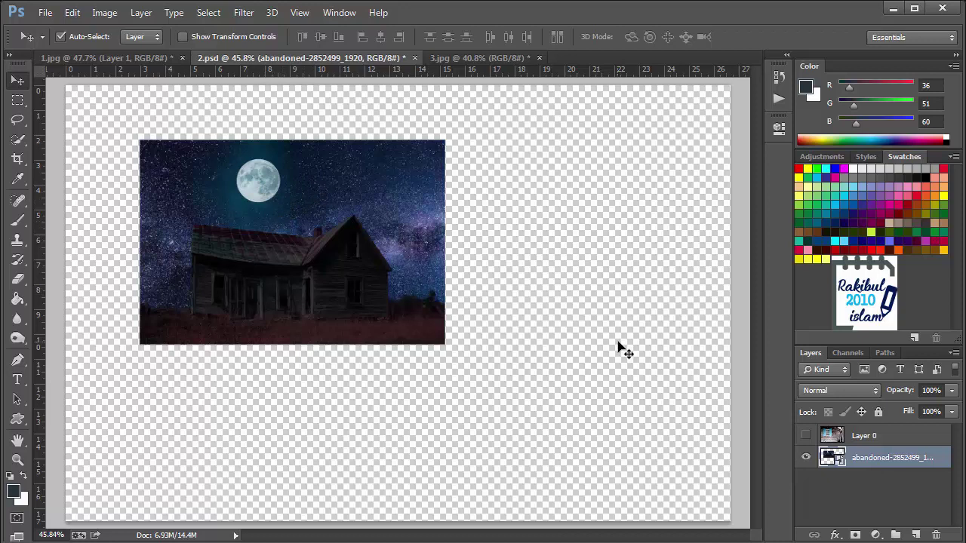
{"action": "left_click", "coordinate": [806, 435]}
{"action": "key", "text": "m"}
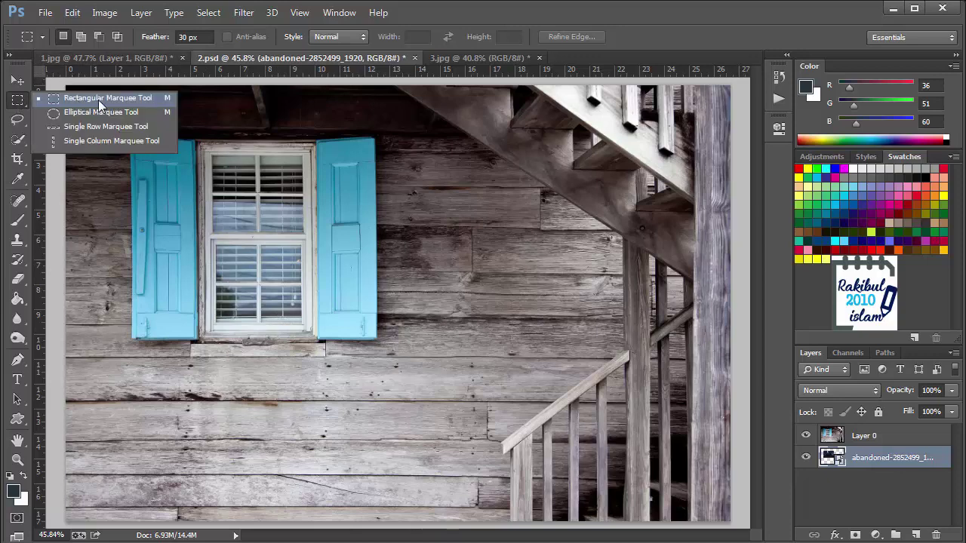
Set the Rectangular Marquee feather to 0 px
{"action": "left_click", "coordinate": [151, 104]}
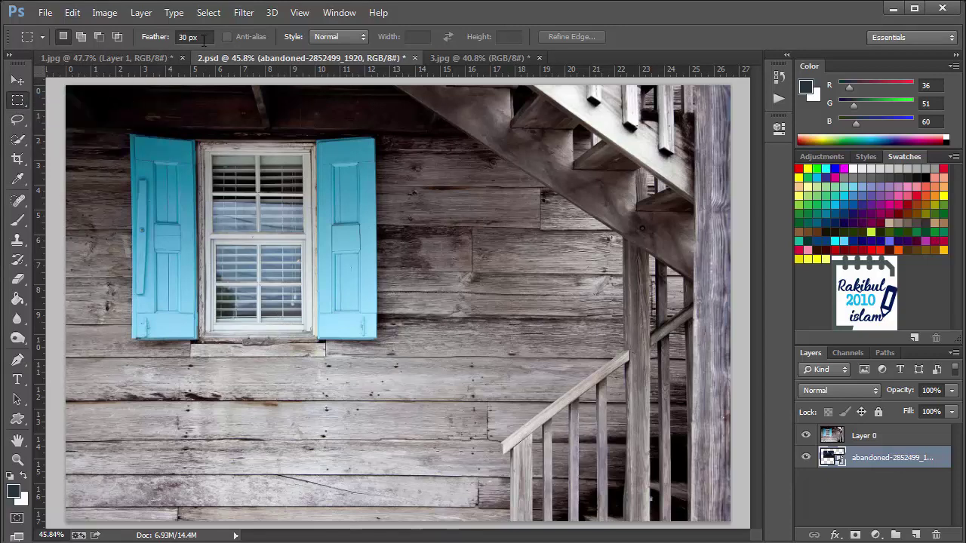
{"action": "left_click", "coordinate": [195, 37]}
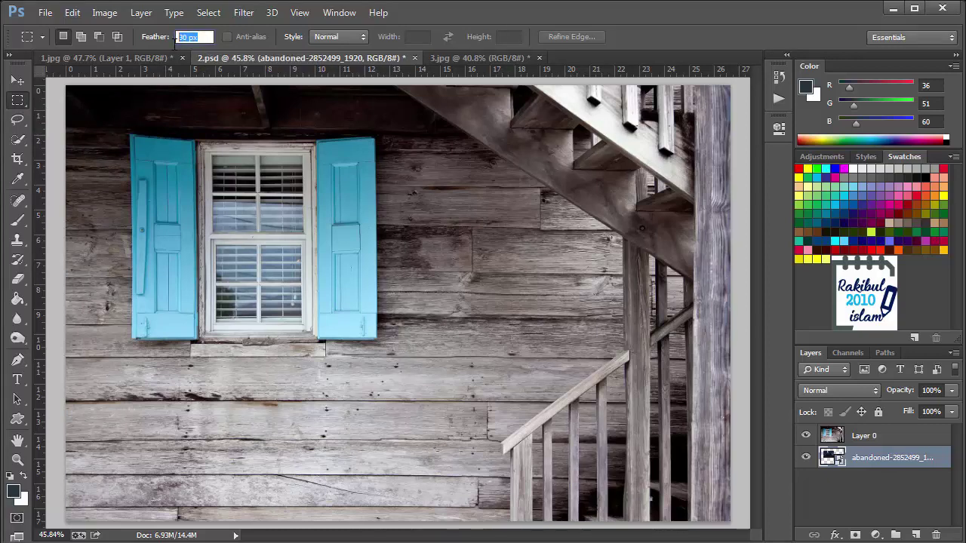
{"action": "type", "text": "0"}
{"action": "key", "text": "Return"}
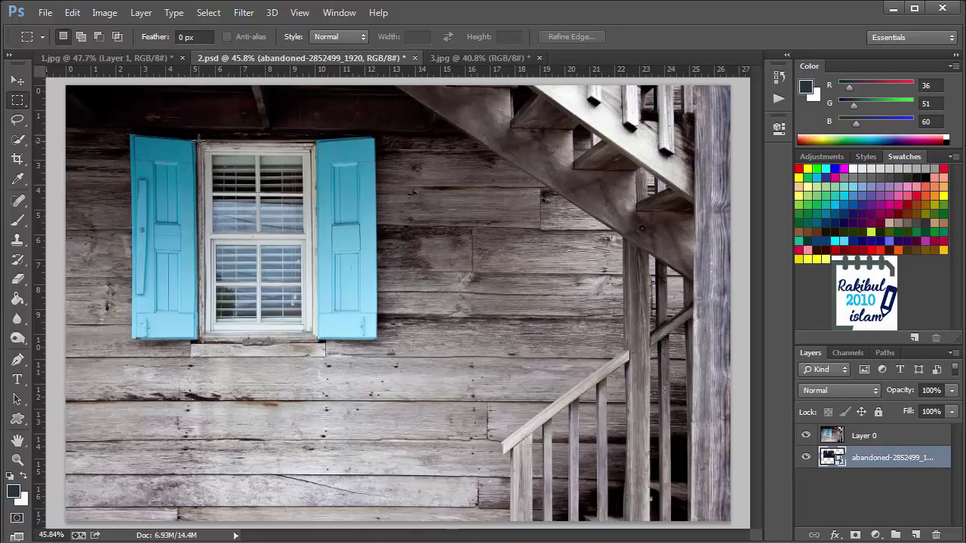
Select the window pane, delete it from Layer 0 to reveal the night scene, and deselect
{"action": "left_click_drag", "start_coordinate": [214, 176], "coordinate": [316, 340]}
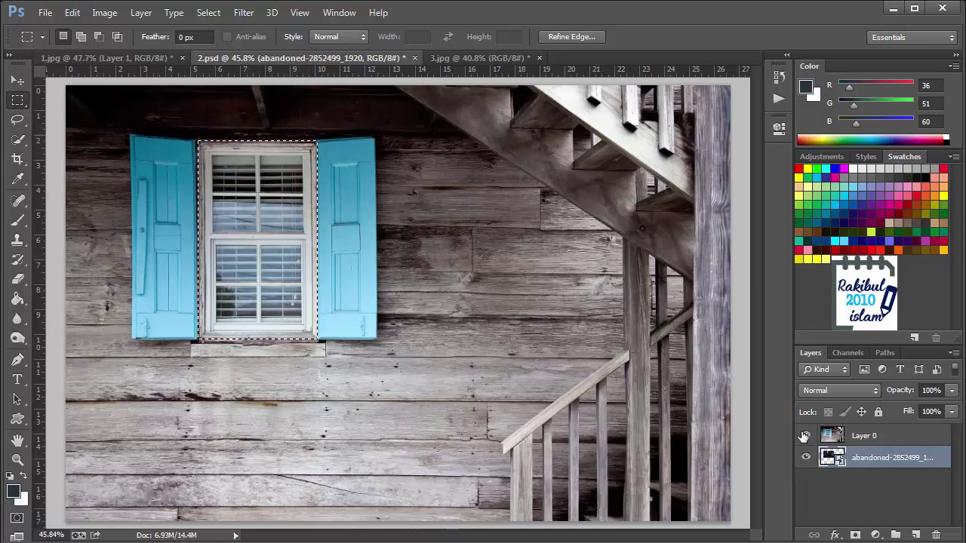
{"action": "left_click", "coordinate": [865, 440]}
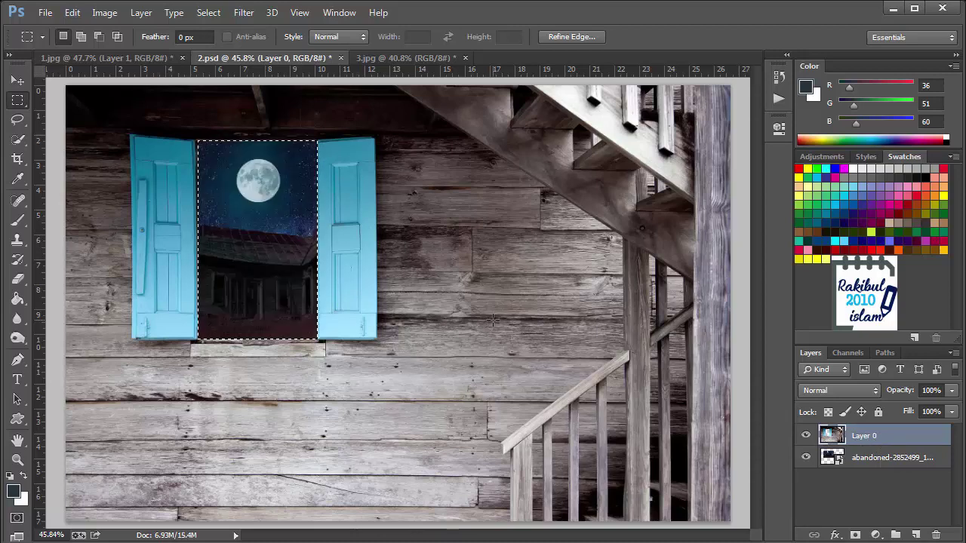
{"action": "key", "text": "ctrl+d"}
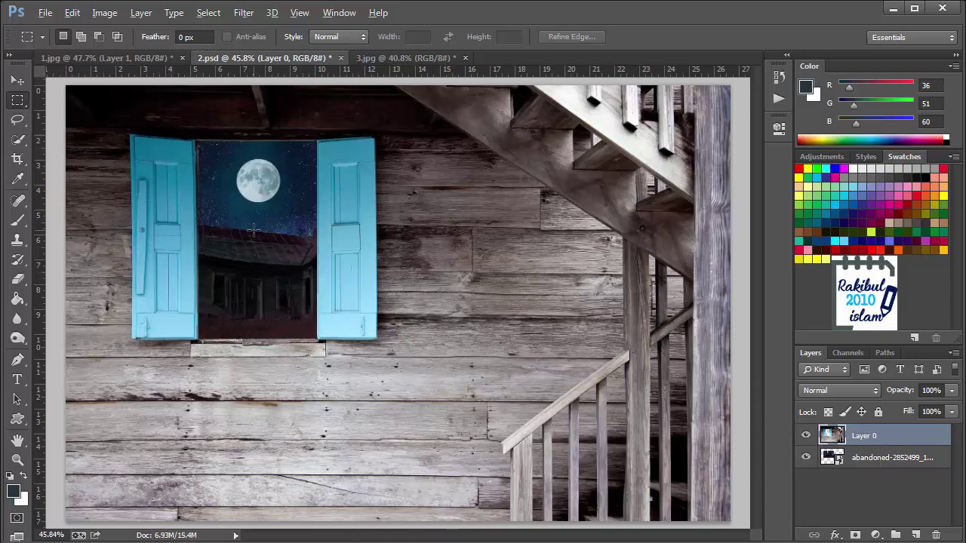
{"action": "scroll", "coordinate": [272, 288], "scroll_direction": "down", "scroll_amount": 1}
{"action": "scroll", "coordinate": [258, 219], "scroll_direction": "up", "scroll_amount": 2}
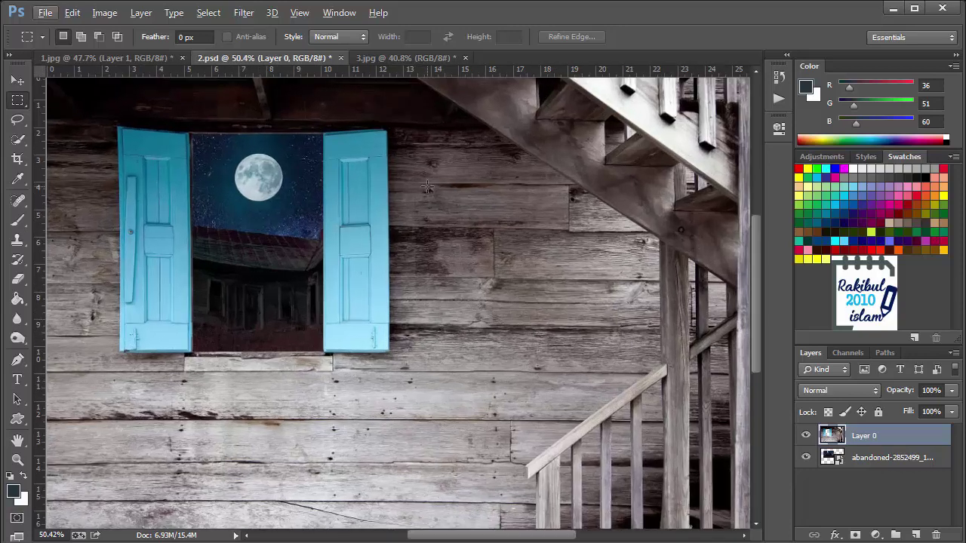
{"action": "scroll", "coordinate": [375, 166], "scroll_direction": "down", "scroll_amount": 1}
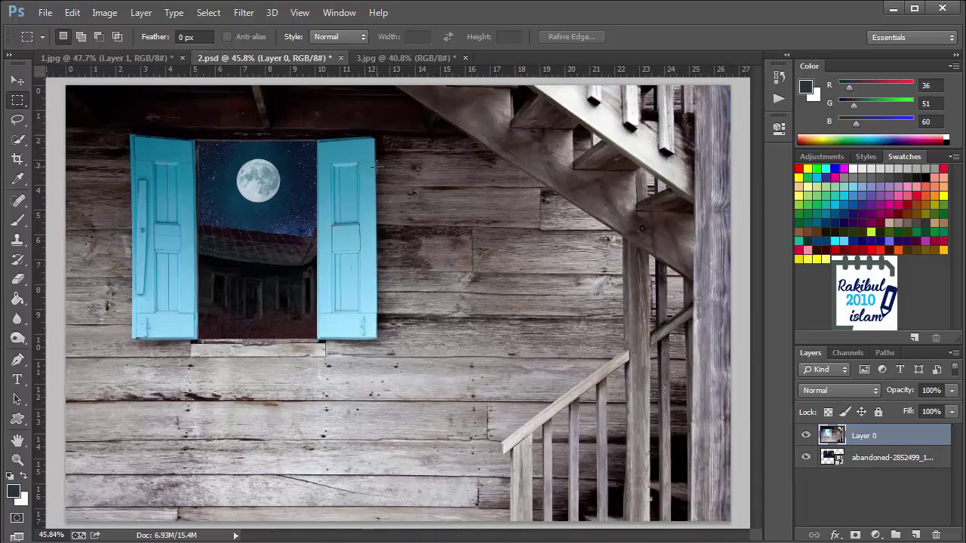
{"action": "left_click", "coordinate": [806, 435]}
{"action": "left_click", "coordinate": [805, 435]}
Draw an elliptical selection around the moon
{"action": "right_click", "coordinate": [17, 100]}
{"action": "left_click", "coordinate": [89, 116]}
{"action": "scroll", "coordinate": [204, 126], "scroll_direction": "up", "scroll_amount": 3}
{"action": "scroll", "coordinate": [203, 126], "scroll_direction": "up", "scroll_amount": 2}
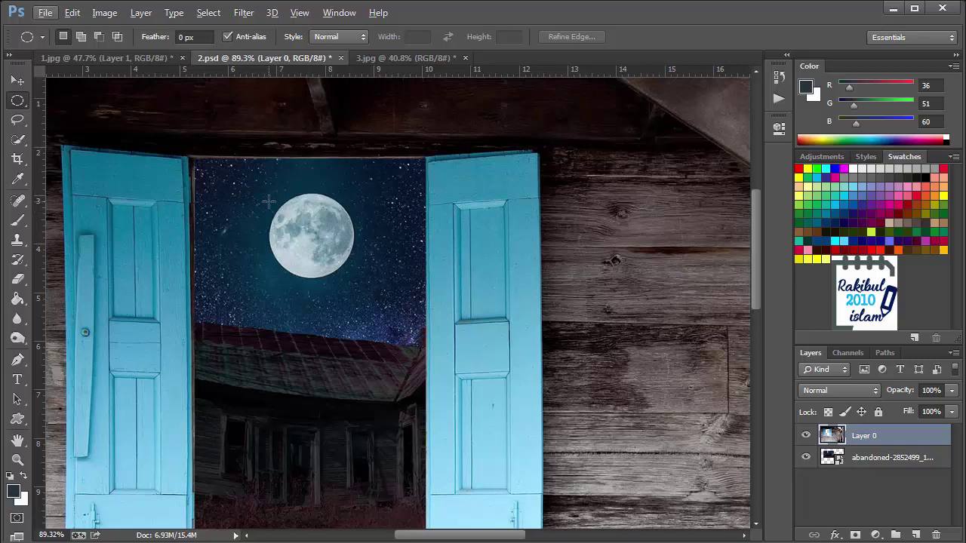
{"action": "left_click_drag", "start_coordinate": [271, 196], "coordinate": [347, 302]}
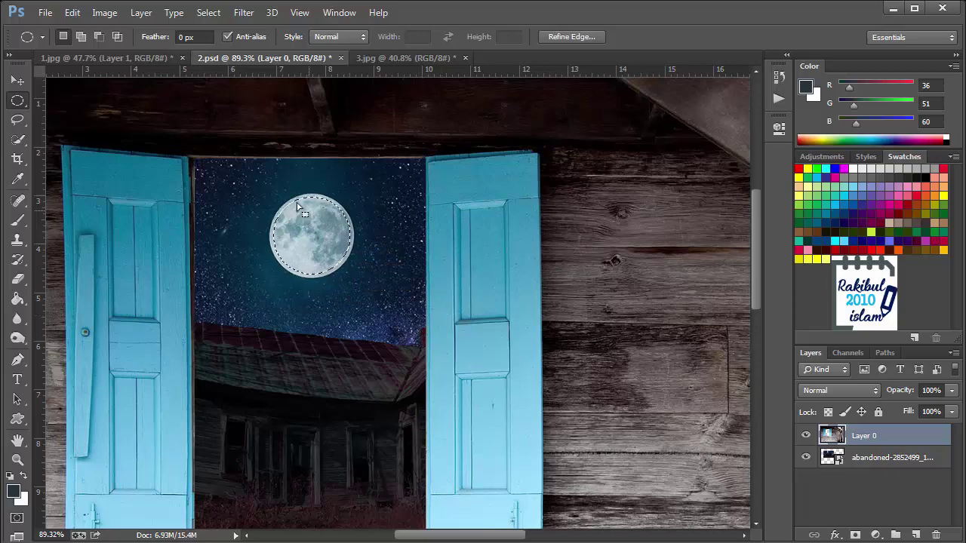
Copy the moon from the abandoned-house layer onto a new layer and drag the copy down-left
{"action": "left_click", "coordinate": [872, 458]}
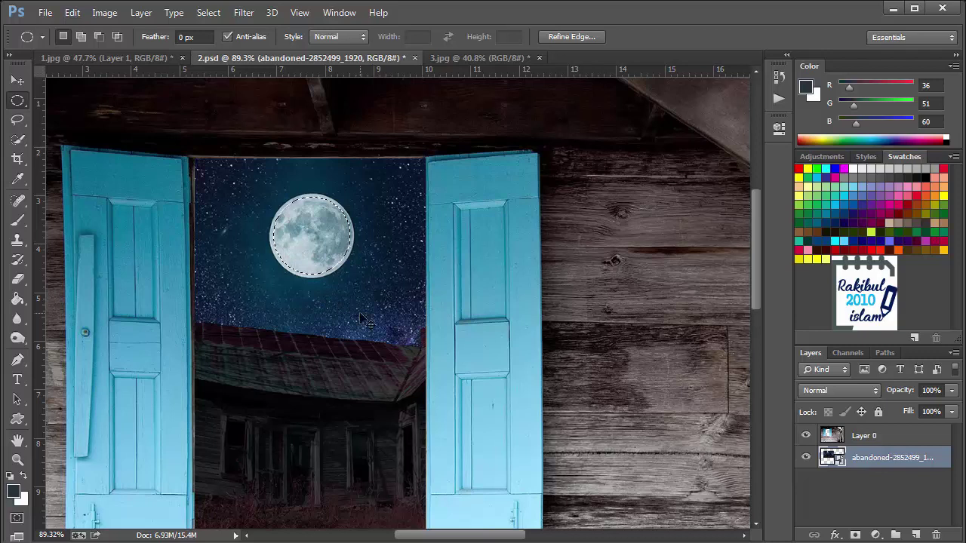
{"action": "key", "text": "ctrl+j"}
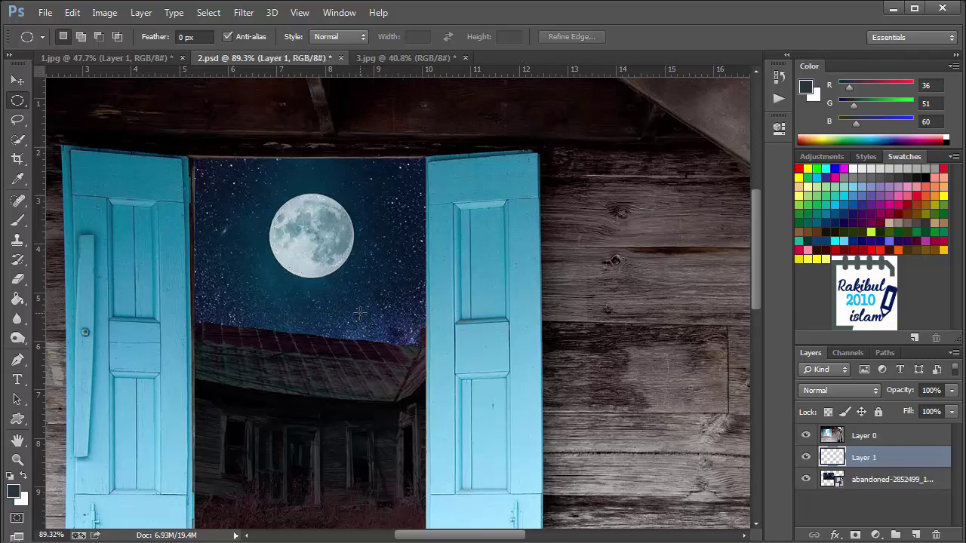
{"action": "left_click", "coordinate": [18, 81]}
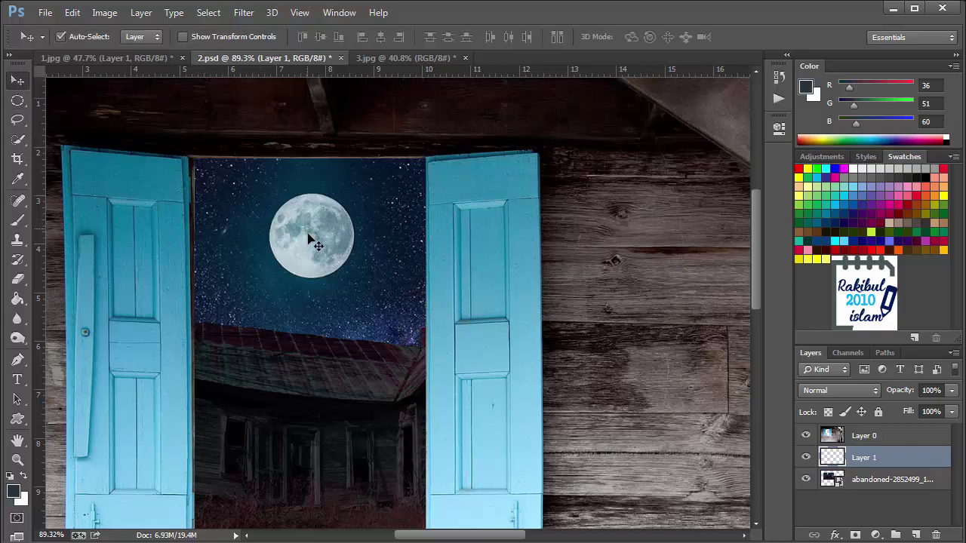
{"action": "left_click_drag", "start_coordinate": [298, 251], "coordinate": [213, 281]}
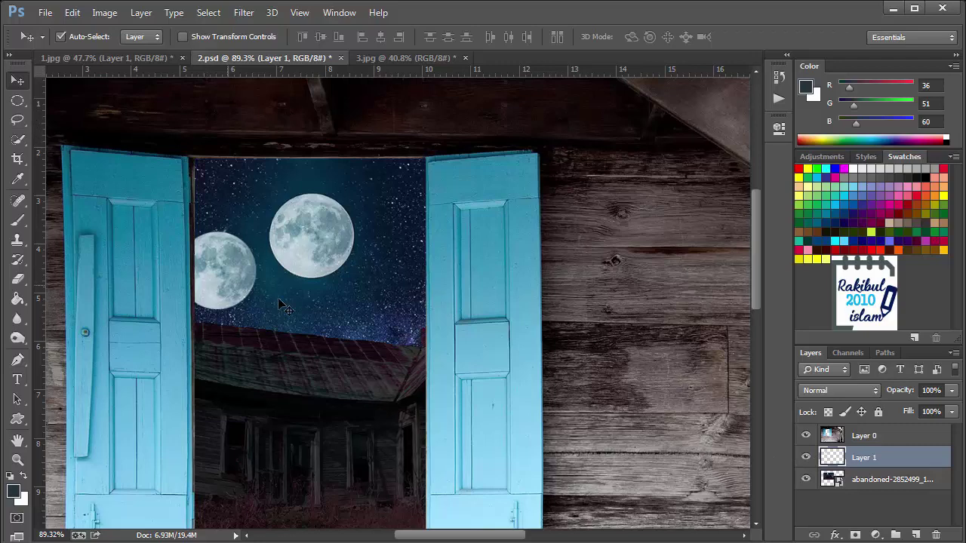
{"action": "scroll", "coordinate": [386, 326], "scroll_direction": "down", "scroll_amount": 4}
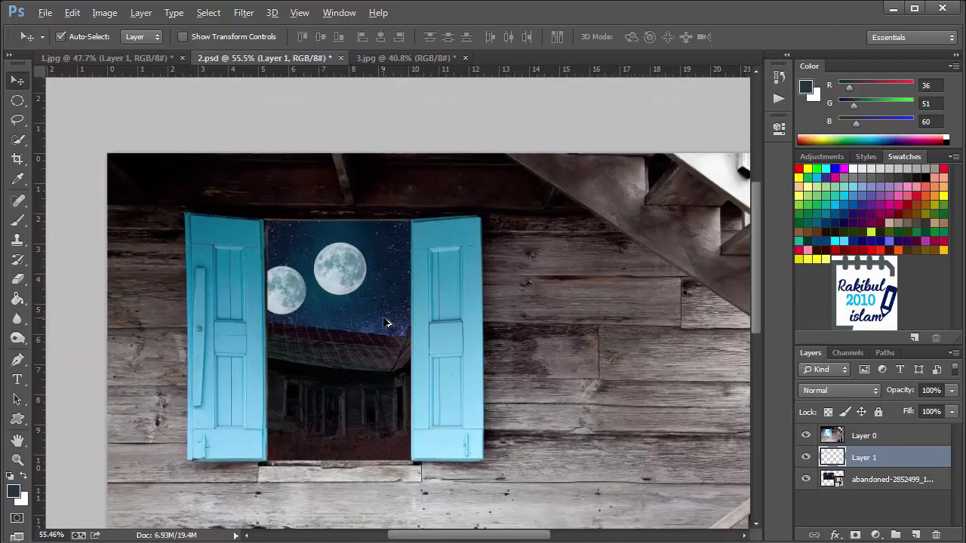
{"action": "scroll", "coordinate": [387, 321], "scroll_direction": "down", "scroll_amount": 1}
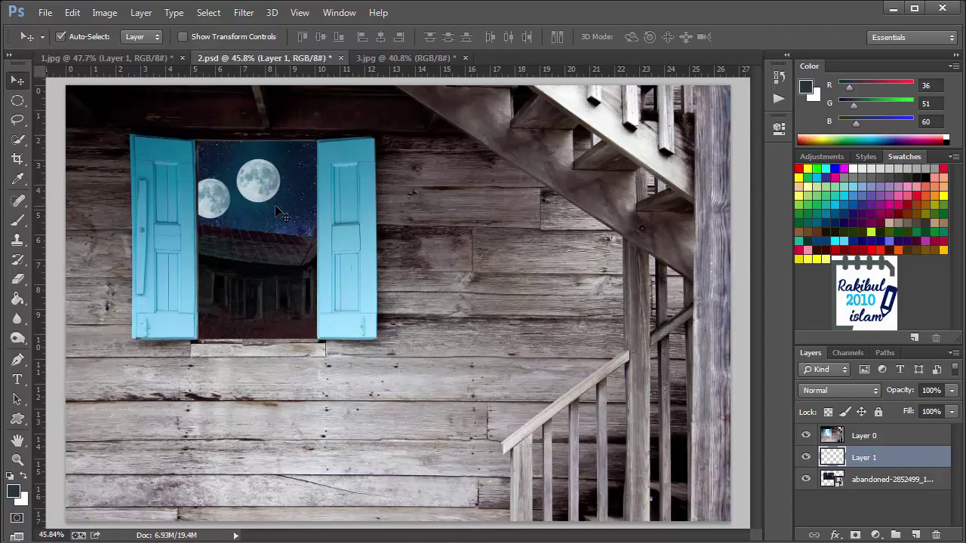
Bring up the 3.jpg hot-air balloon photo with the freehand Lasso Tool chosen
{"action": "left_click", "coordinate": [17, 119]}
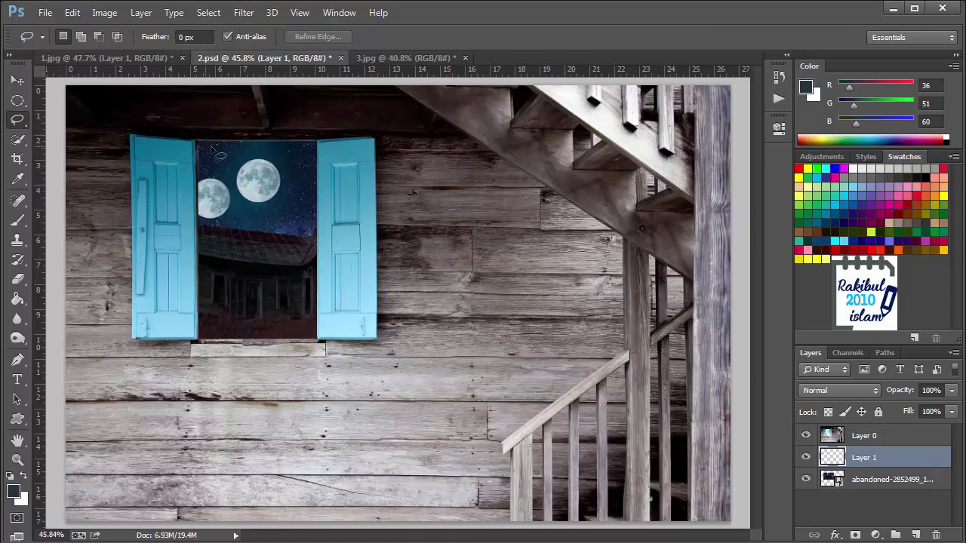
{"action": "left_click", "coordinate": [392, 61]}
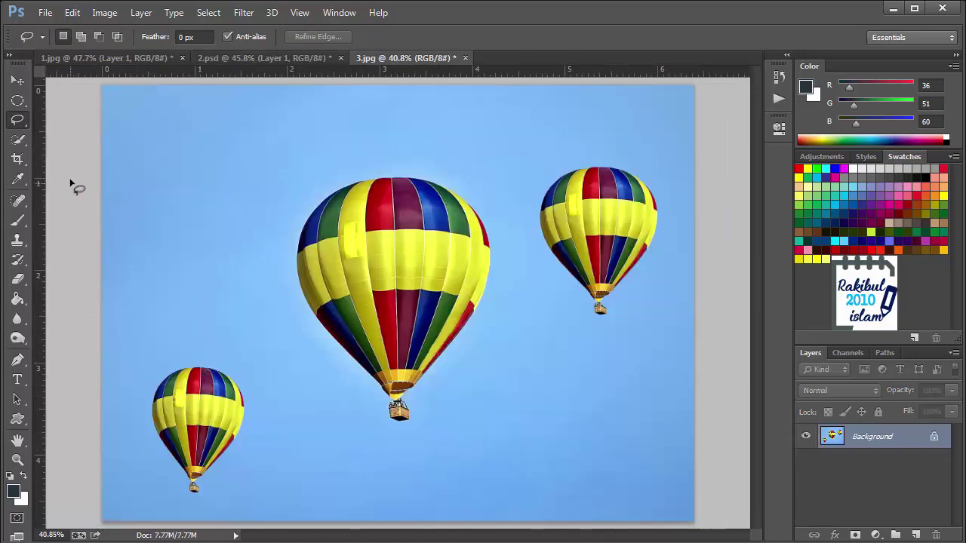
{"action": "left_click", "coordinate": [25, 121]}
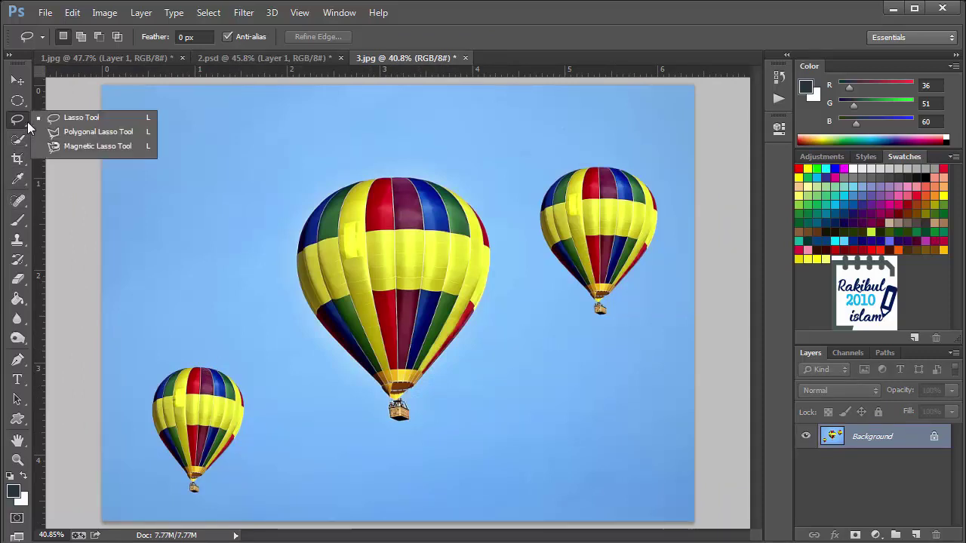
{"action": "left_click", "coordinate": [110, 122]}
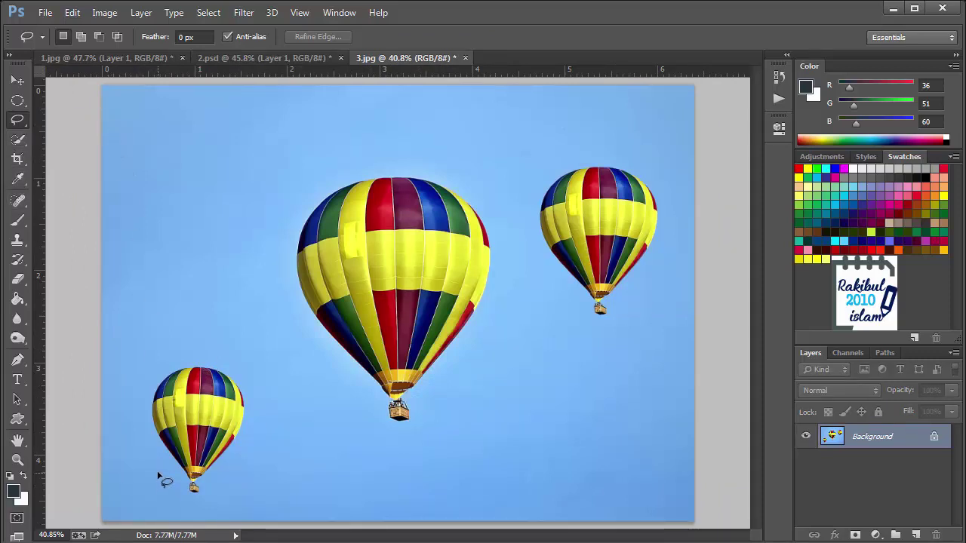
Lasso around the lower-left and central balloons, then deselect
{"action": "mouse_move", "coordinate": [159, 473]}
{"action": "left_mouse_down"}
{"action": "mouse_move", "coordinate": [142, 427]}
{"action": "mouse_move", "coordinate": [145, 361]}
{"action": "mouse_move", "coordinate": [219, 346]}
{"action": "mouse_move", "coordinate": [283, 412]}
{"action": "mouse_move", "coordinate": [227, 498]}
{"action": "mouse_move", "coordinate": [192, 504]}
{"action": "mouse_move", "coordinate": [159, 470]}
{"action": "left_mouse_up"}
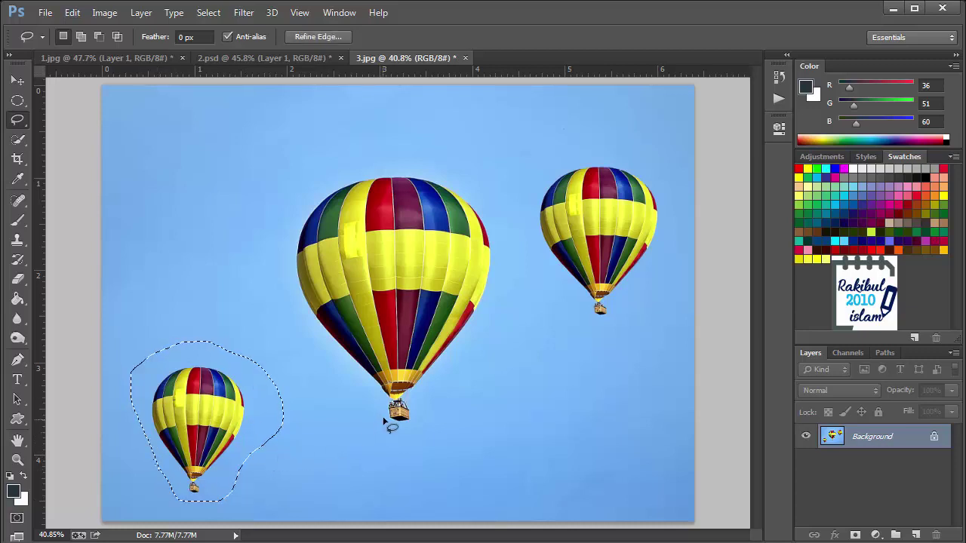
{"action": "mouse_move", "coordinate": [385, 417]}
{"action": "left_mouse_down"}
{"action": "mouse_move", "coordinate": [309, 341]}
{"action": "mouse_move", "coordinate": [285, 256]}
{"action": "mouse_move", "coordinate": [354, 181]}
{"action": "mouse_move", "coordinate": [446, 172]}
{"action": "mouse_move", "coordinate": [504, 198]}
{"action": "mouse_move", "coordinate": [533, 281]}
{"action": "mouse_move", "coordinate": [431, 436]}
{"action": "mouse_move", "coordinate": [393, 443]}
{"action": "mouse_move", "coordinate": [383, 415]}
{"action": "left_mouse_up"}
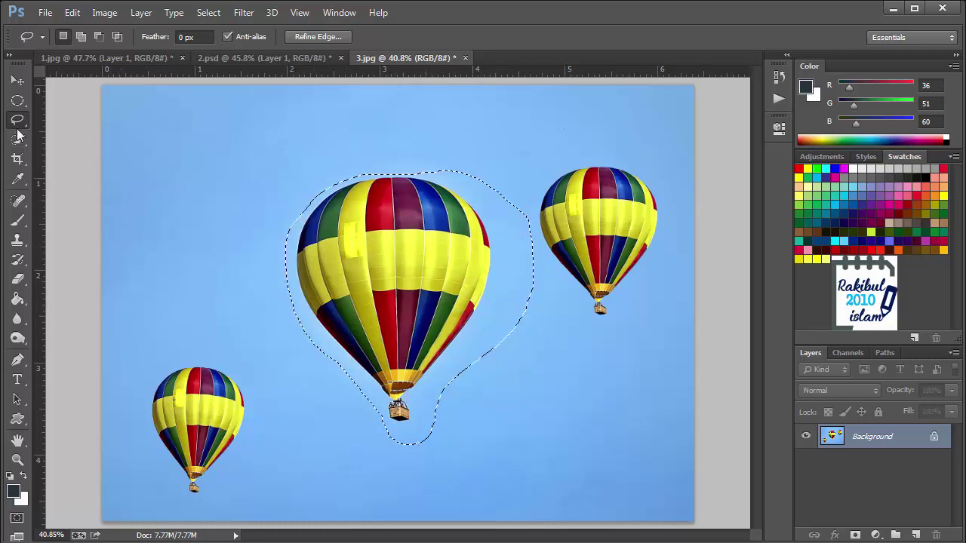
{"action": "left_click", "coordinate": [192, 239]}
Select the central balloon's basket with the Polygonal Lasso by its four corners, correcting the lower-right point
{"action": "right_click", "coordinate": [15, 124]}
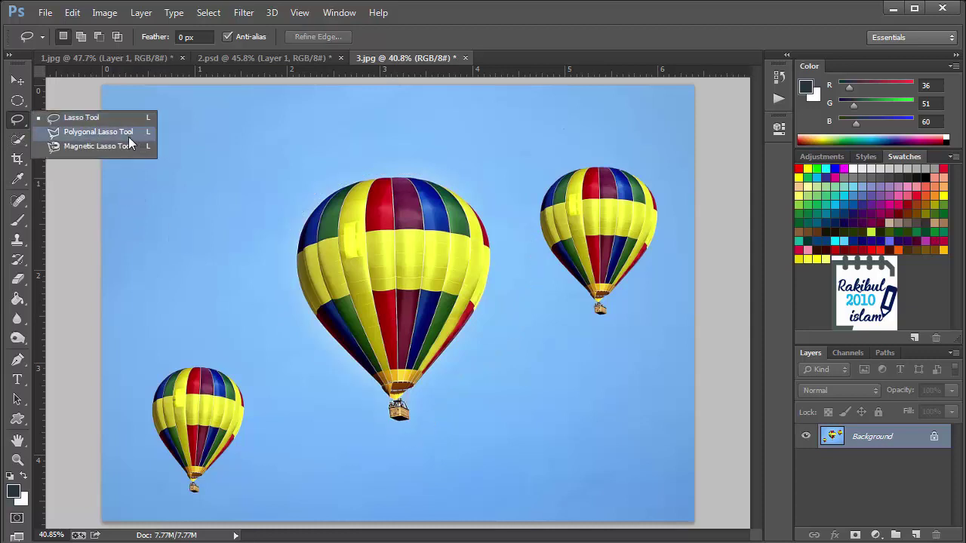
{"action": "left_click", "coordinate": [128, 137]}
{"action": "scroll", "coordinate": [435, 421], "scroll_direction": "up", "scroll_amount": 5}
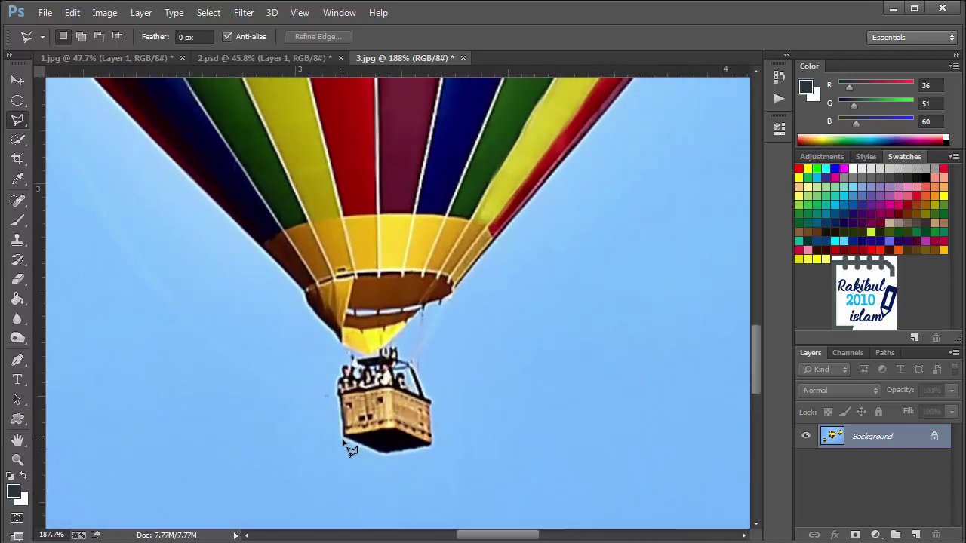
{"action": "left_click", "coordinate": [352, 442]}
{"action": "left_click", "coordinate": [342, 393]}
{"action": "left_click", "coordinate": [429, 400]}
{"action": "left_click", "coordinate": [432, 445]}
{"action": "key", "text": "BackSpace"}
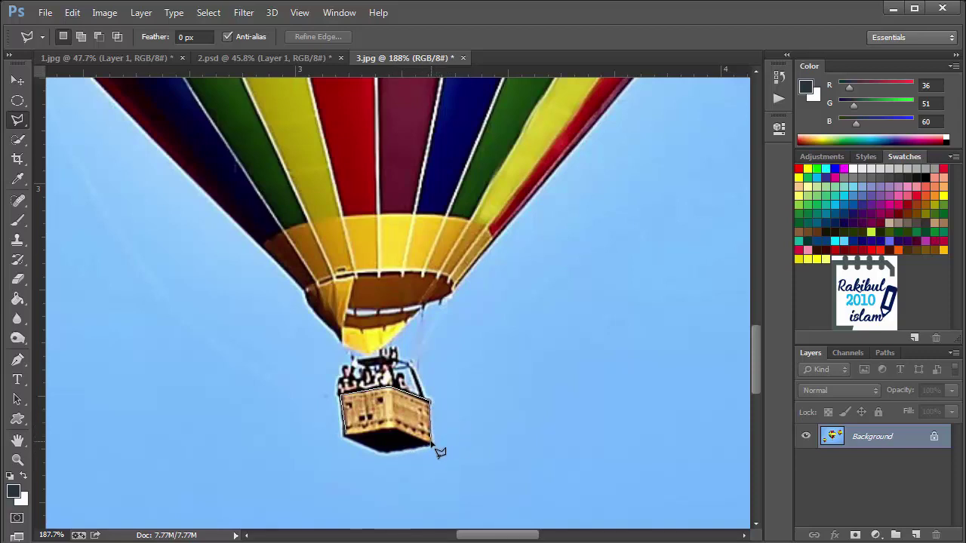
{"action": "left_click", "coordinate": [434, 446]}
{"action": "left_click", "coordinate": [346, 440]}
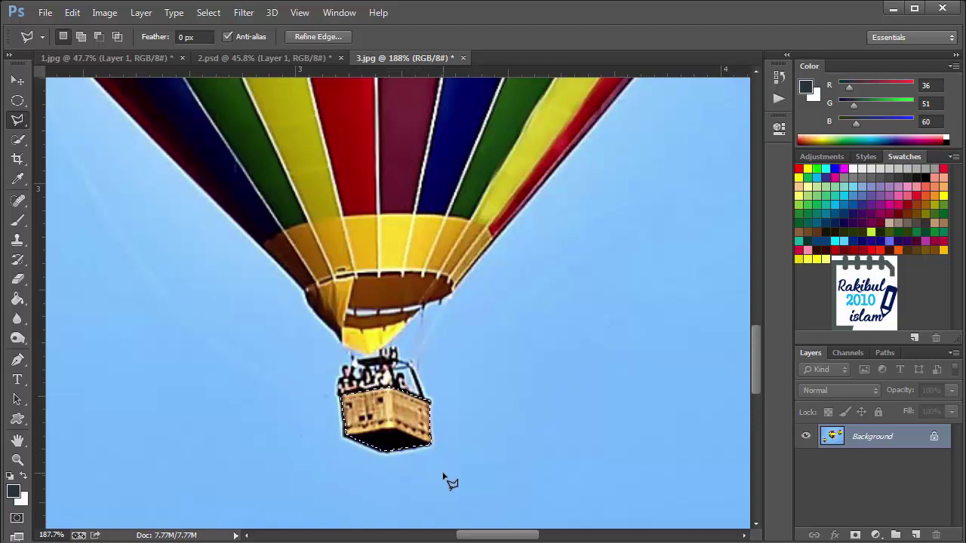
Copy the basket to a new Layer 1 and move the copy up and to the right
{"action": "key", "text": "ctrl+j"}
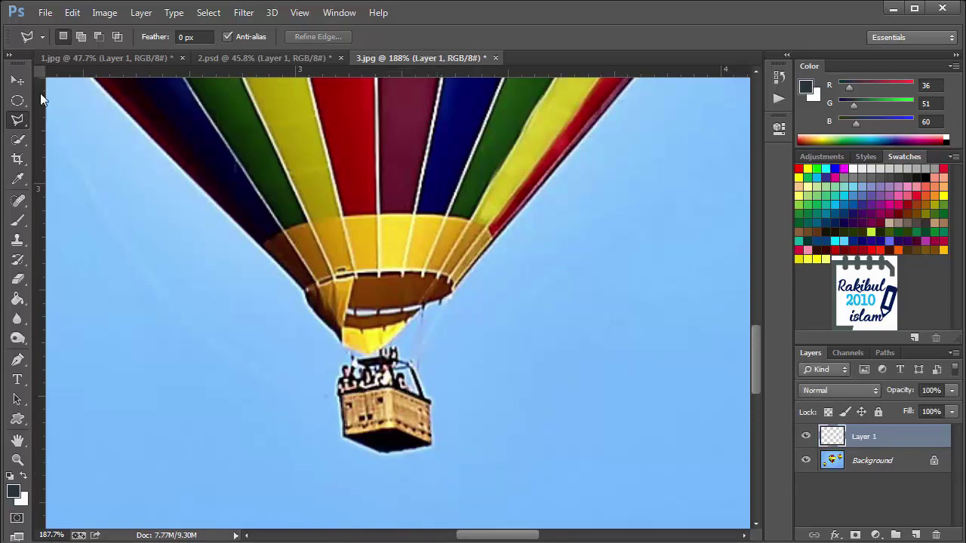
{"action": "key", "text": "v"}
{"action": "left_click_drag", "start_coordinate": [407, 427], "coordinate": [596, 343]}
{"action": "scroll", "coordinate": [596, 343], "scroll_direction": "down", "scroll_amount": 1}
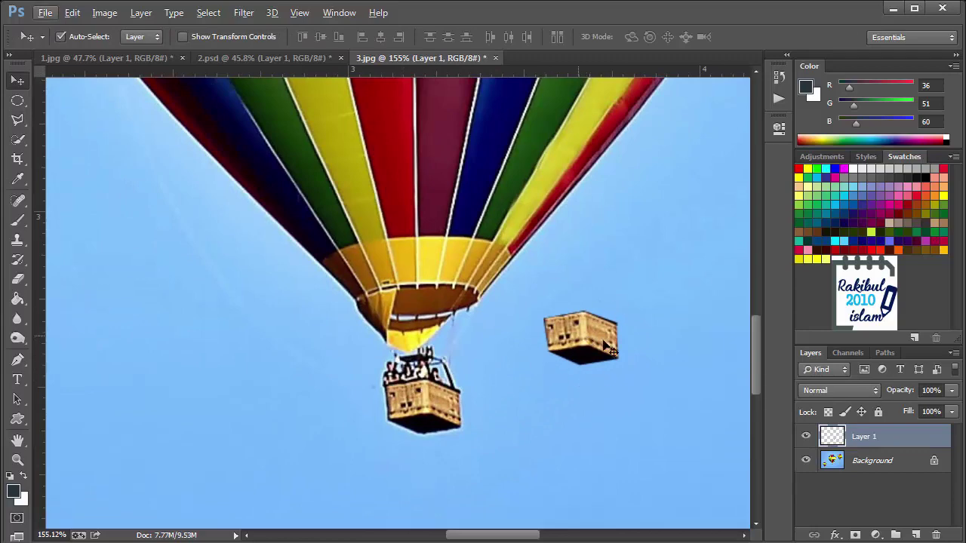
{"action": "scroll", "coordinate": [608, 349], "scroll_direction": "down", "scroll_amount": 4}
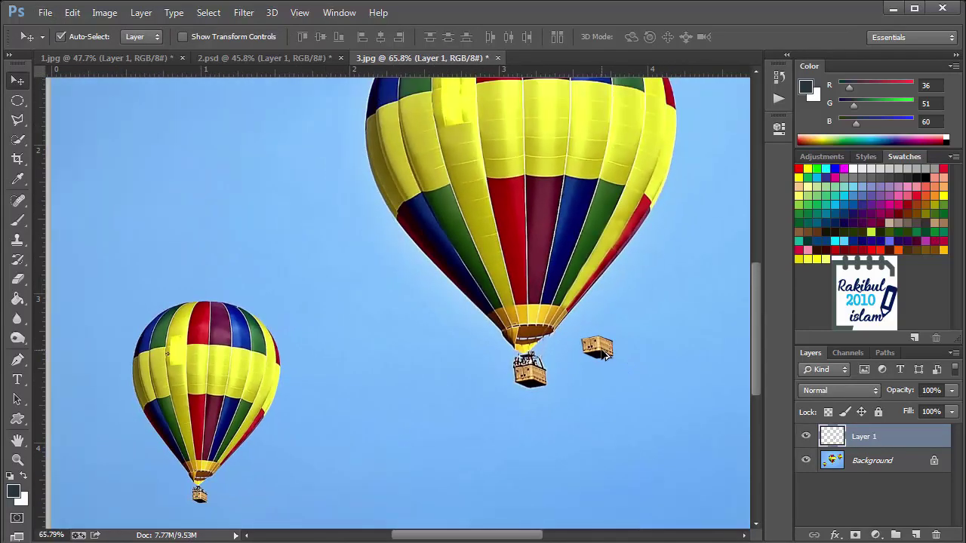
{"action": "scroll", "coordinate": [148, 256], "scroll_direction": "down", "scroll_amount": 2}
{"action": "key", "text": "l"}
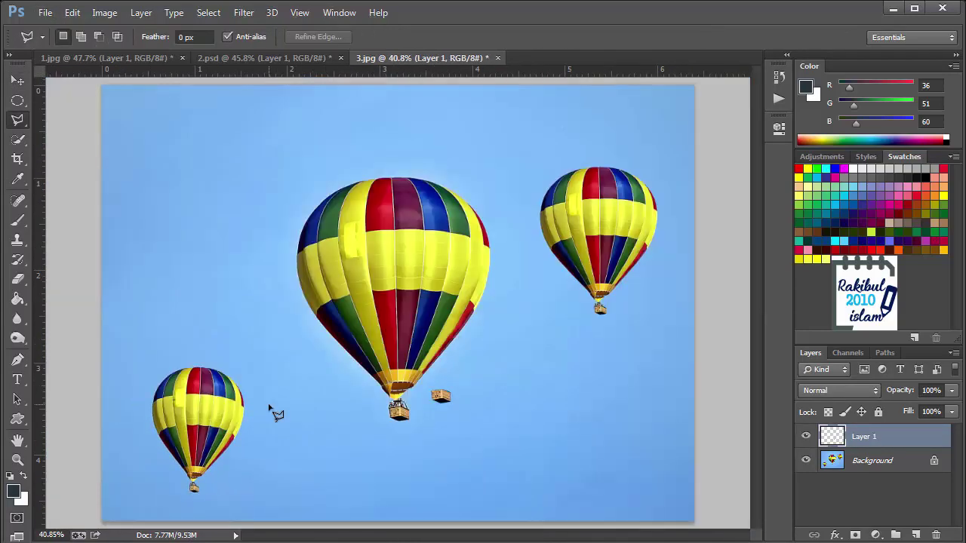
Trace a Magnetic Lasso selection around the lower-left balloon
{"action": "right_click", "coordinate": [18, 119]}
{"action": "left_click", "coordinate": [97, 149]}
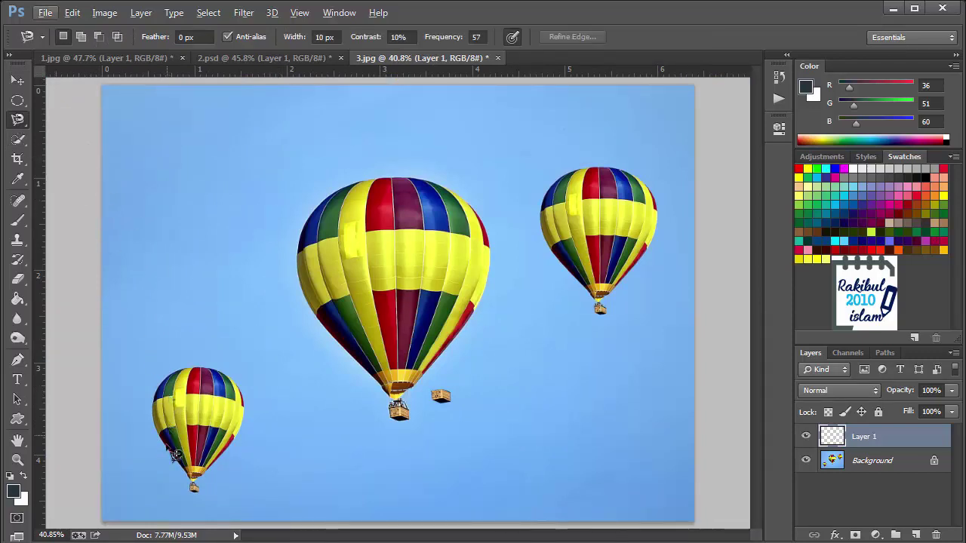
{"action": "scroll", "coordinate": [173, 456], "scroll_direction": "up", "scroll_amount": 3}
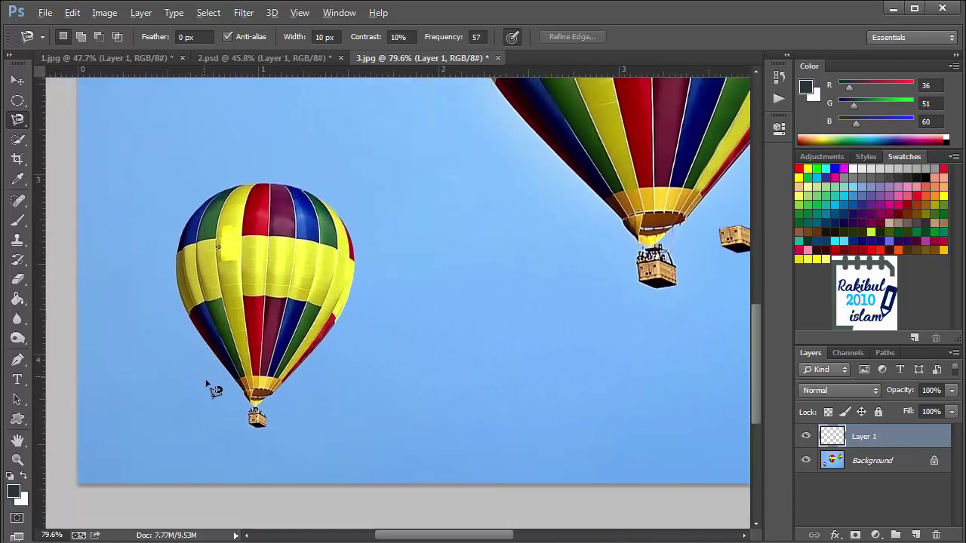
{"action": "scroll", "coordinate": [207, 384], "scroll_direction": "up", "scroll_amount": 1}
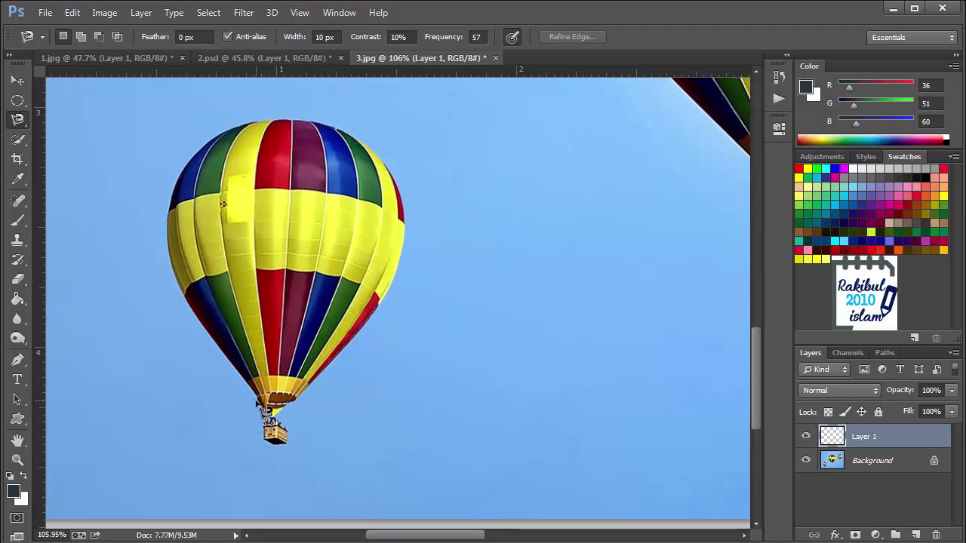
{"action": "left_click", "coordinate": [263, 408]}
{"action": "mouse_move", "coordinate": [190, 300]}
{"action": "left_mouse_down"}
{"action": "mouse_move", "coordinate": [168, 217]}
{"action": "mouse_move", "coordinate": [179, 164]}
{"action": "mouse_move", "coordinate": [197, 144]}
{"action": "mouse_move", "coordinate": [242, 120]}
{"action": "mouse_move", "coordinate": [288, 119]}
{"action": "mouse_move", "coordinate": [381, 151]}
{"action": "mouse_move", "coordinate": [403, 183]}
{"action": "mouse_move", "coordinate": [412, 235]}
{"action": "mouse_move", "coordinate": [388, 301]}
{"action": "mouse_move", "coordinate": [355, 337]}
{"action": "mouse_move", "coordinate": [369, 322]}
{"action": "mouse_move", "coordinate": [360, 350]}
{"action": "mouse_move", "coordinate": [405, 282]}
{"action": "mouse_move", "coordinate": [402, 296]}
{"action": "mouse_move", "coordinate": [272, 420]}
{"action": "left_mouse_up"}
{"action": "left_click", "coordinate": [272, 419]}
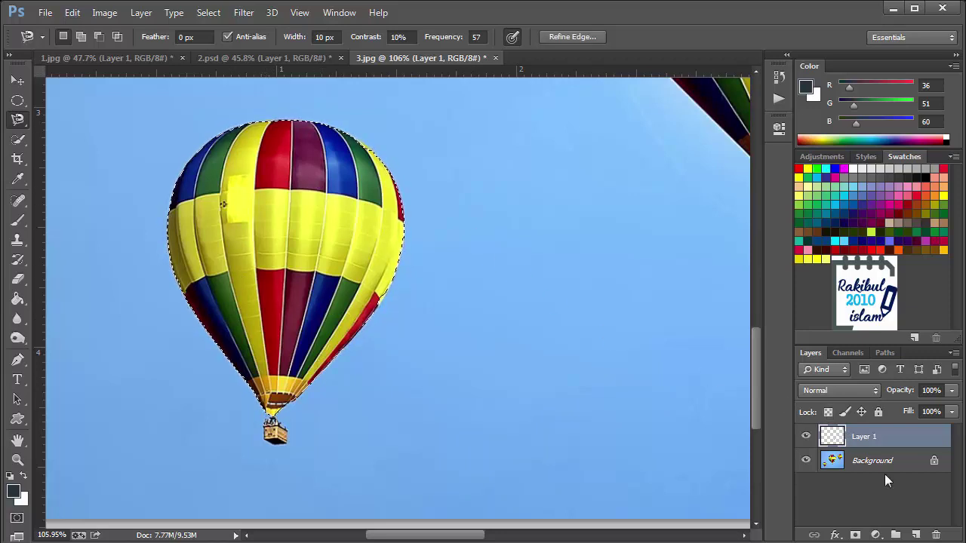
Delete the basket layer, copy the selected balloon via Layer Via Copy, and drag it beside the original
{"action": "left_click", "coordinate": [933, 534]}
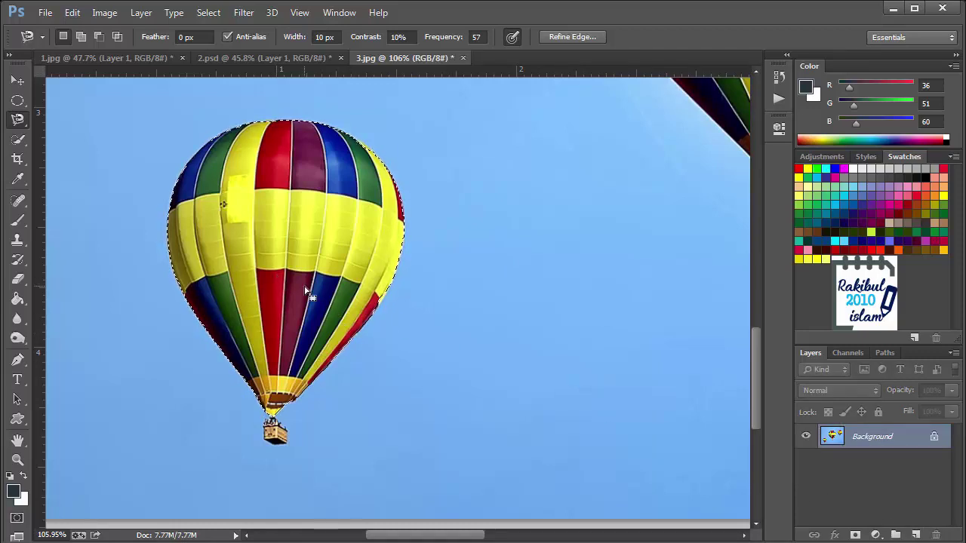
{"action": "right_click", "coordinate": [279, 261]}
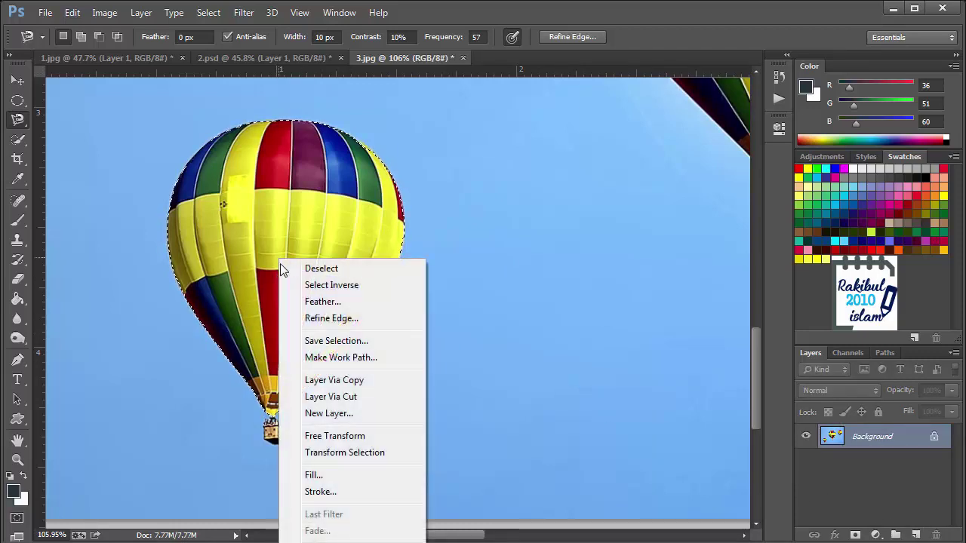
{"action": "left_click", "coordinate": [334, 380]}
{"action": "left_click", "coordinate": [17, 80]}
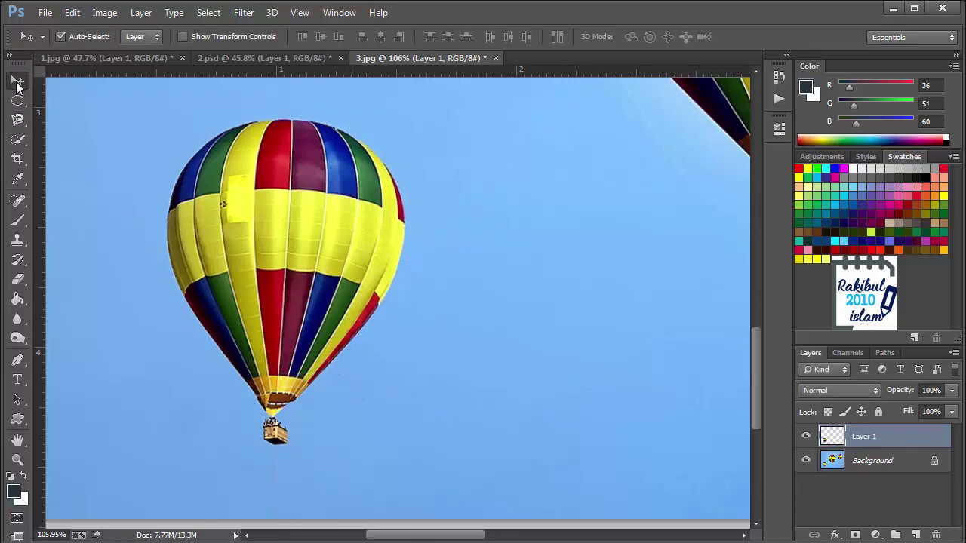
{"action": "left_click_drag", "start_coordinate": [309, 263], "coordinate": [564, 302]}
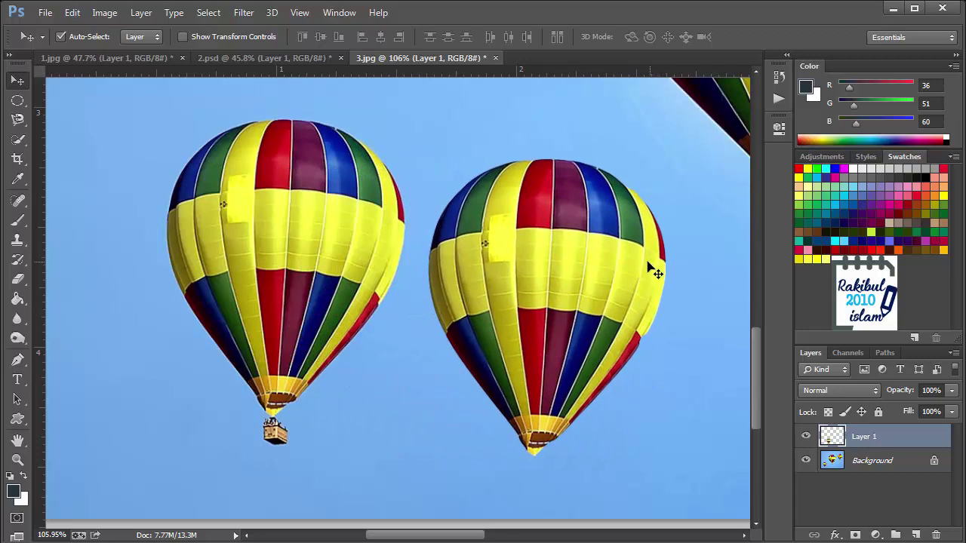